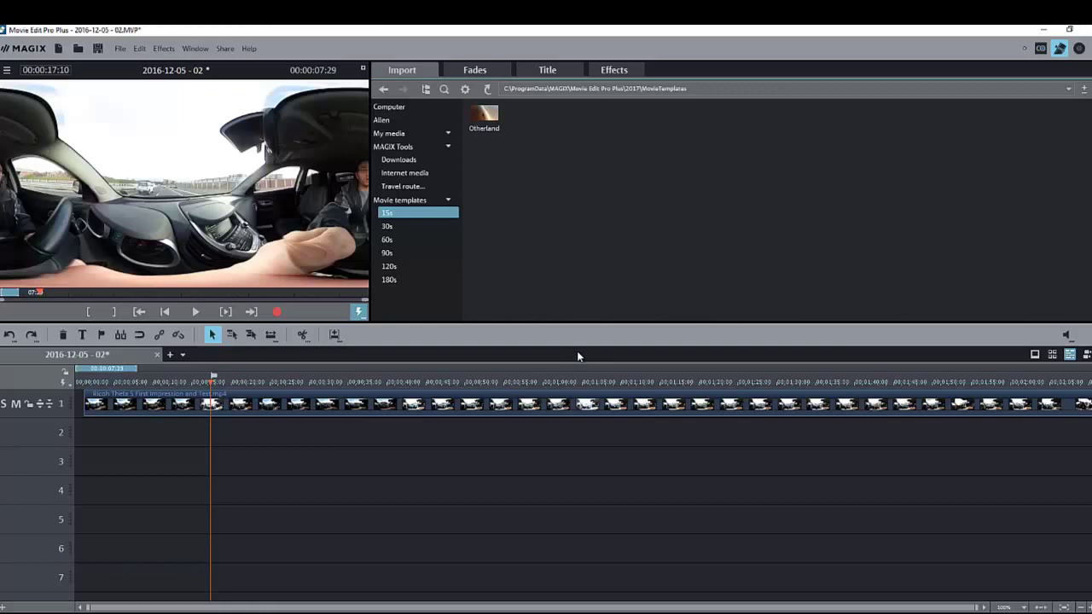
Cycle through the storyboard and thumbnail views, ending back on the multi-track timeline
{"action": "left_click", "coordinate": [1034, 355]}
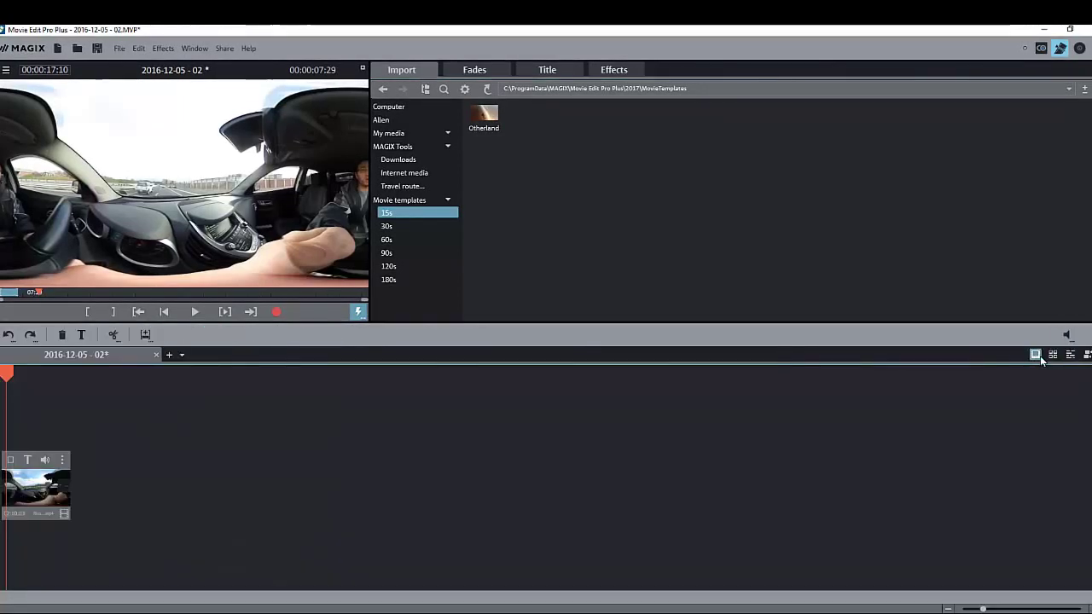
{"action": "left_click", "coordinate": [1054, 356]}
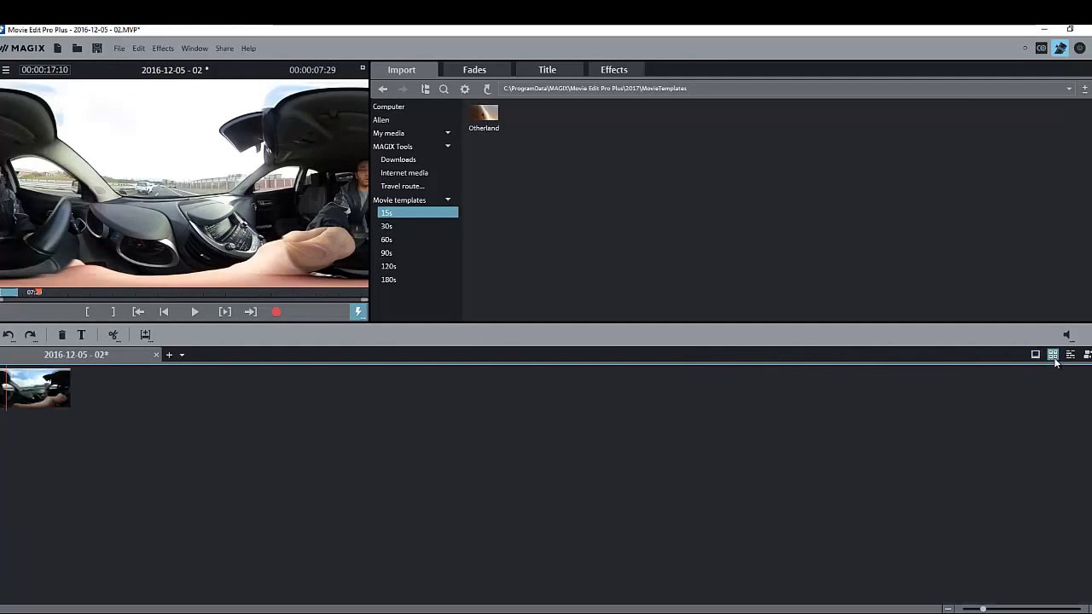
{"action": "left_click", "coordinate": [1070, 354]}
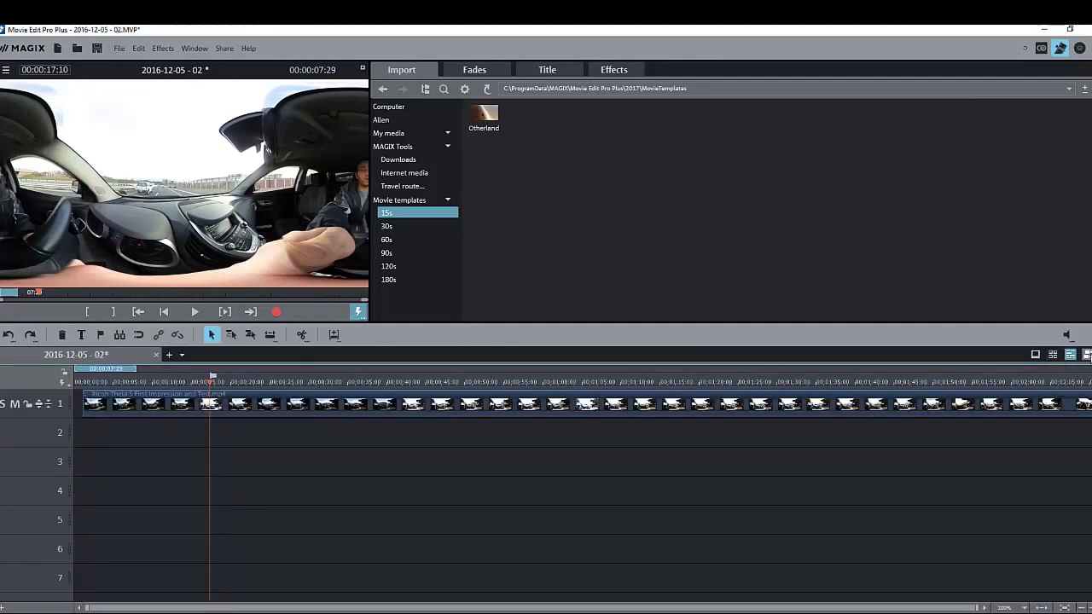
Try multicam mode, declining the track move and closing the multicam warning
{"action": "left_click", "coordinate": [1087, 355]}
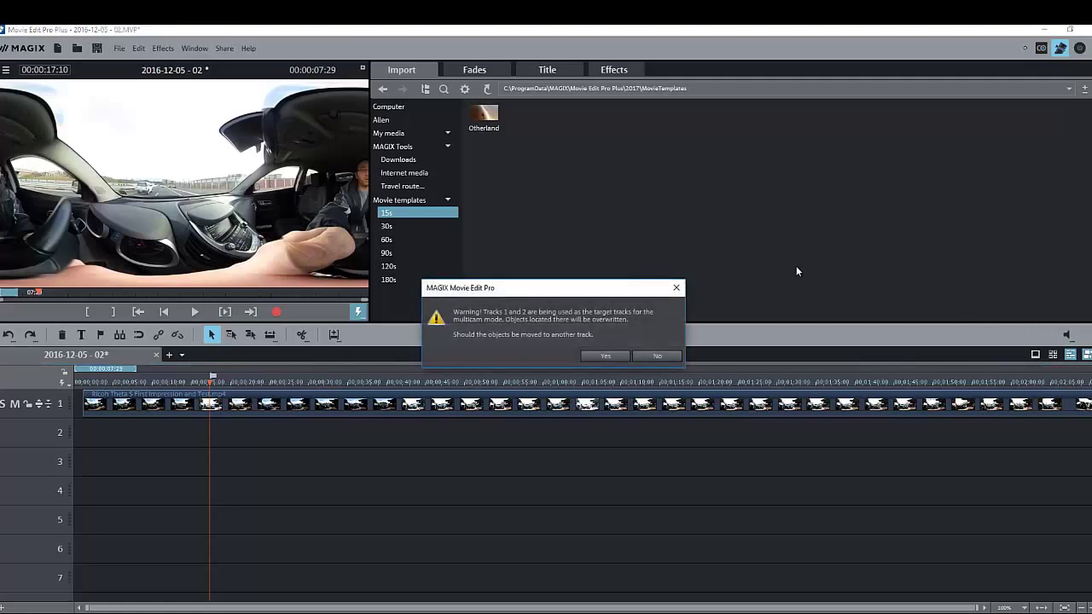
{"action": "left_click", "coordinate": [671, 357]}
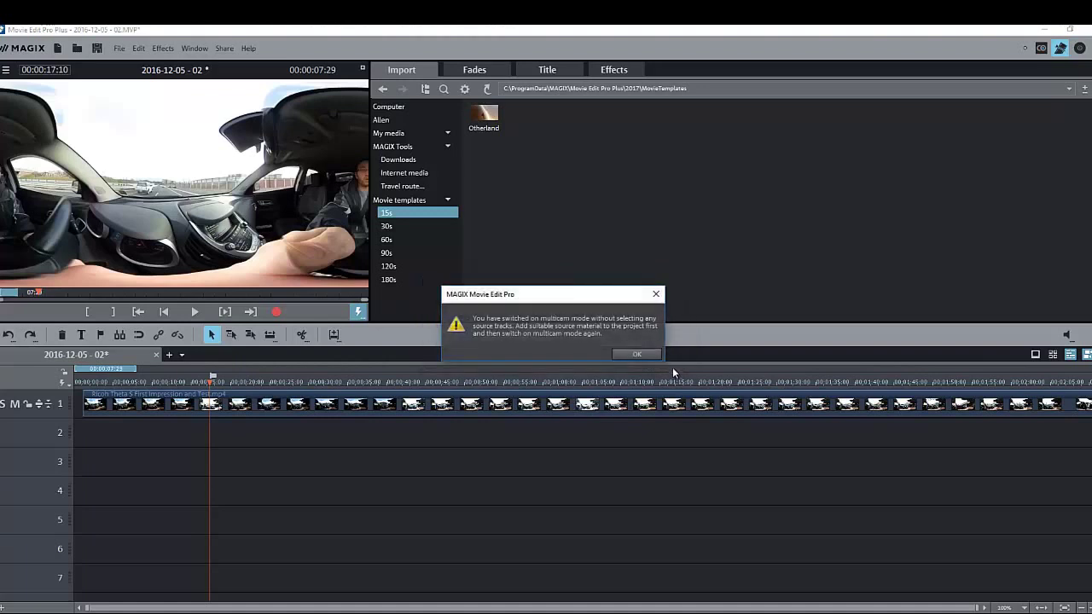
{"action": "left_click", "coordinate": [649, 352]}
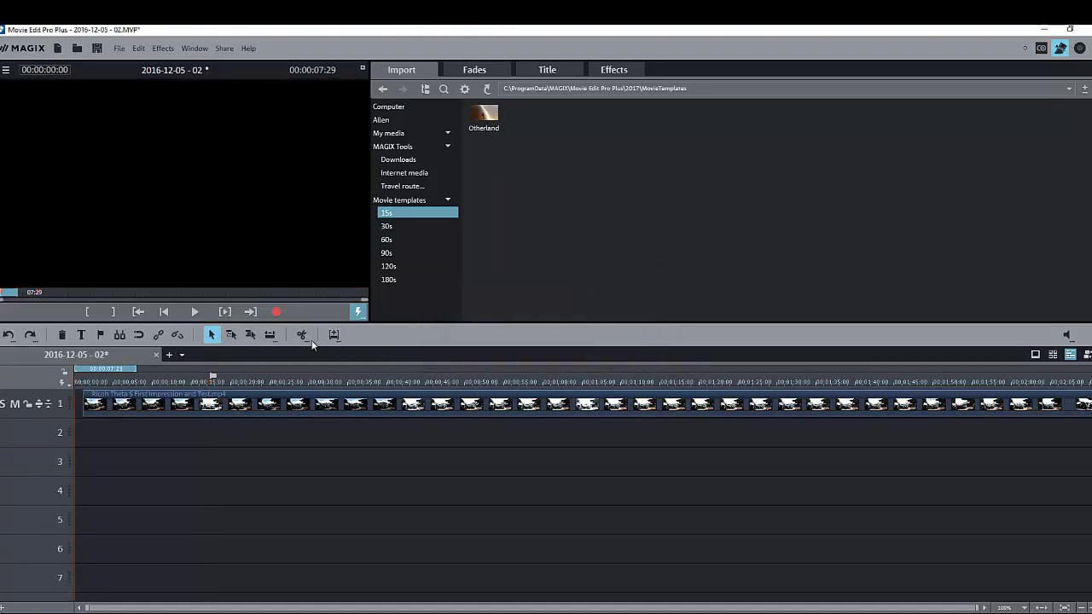
Play the car video from about 24 seconds and stop at 00:00:24:13
{"action": "left_click", "coordinate": [196, 380]}
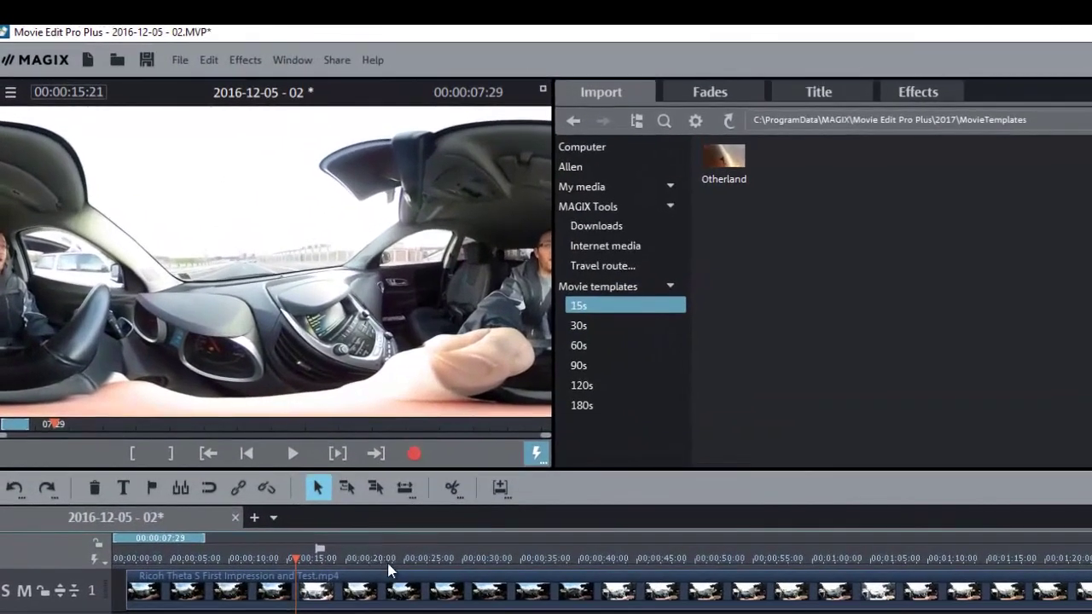
{"action": "left_click", "coordinate": [396, 561]}
{"action": "left_click", "coordinate": [290, 455]}
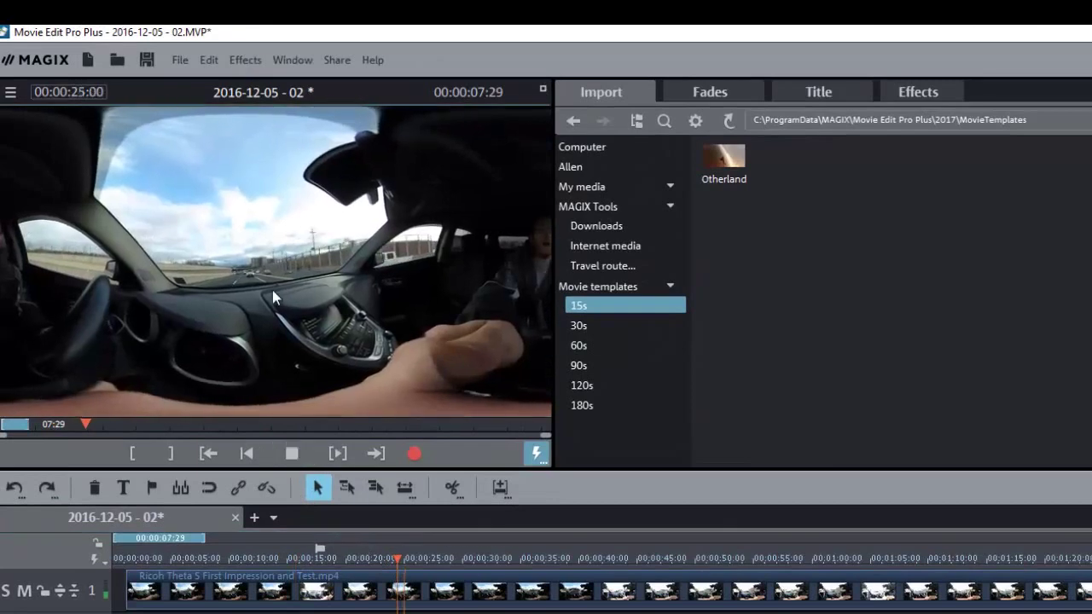
{"action": "left_click", "coordinate": [293, 452]}
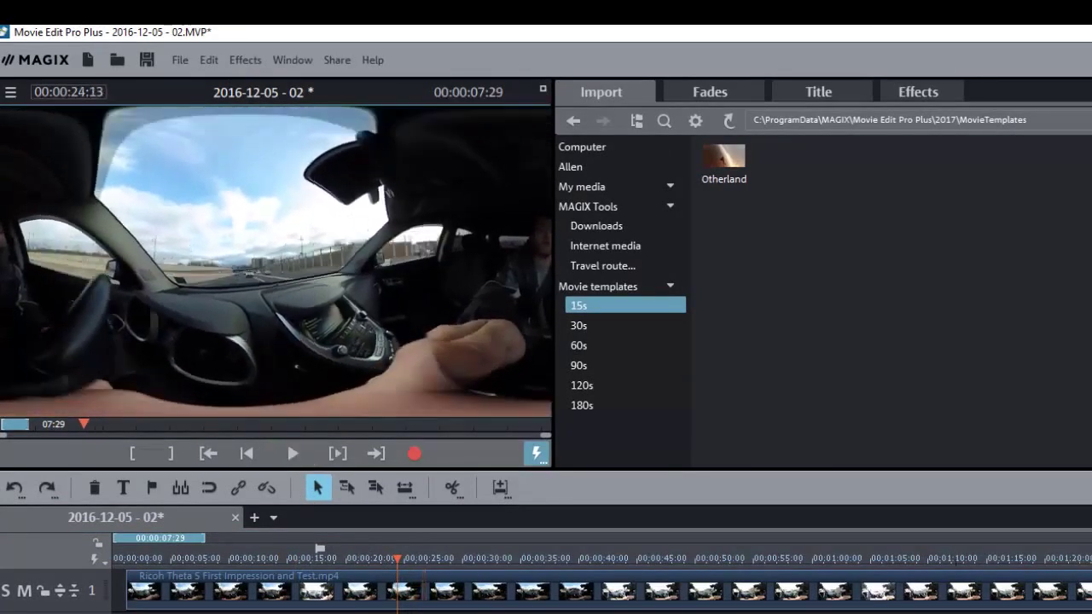
Switch the preview to 360° View, look around the car interior, and tilt toward the sky
{"action": "right_click", "coordinate": [369, 300]}
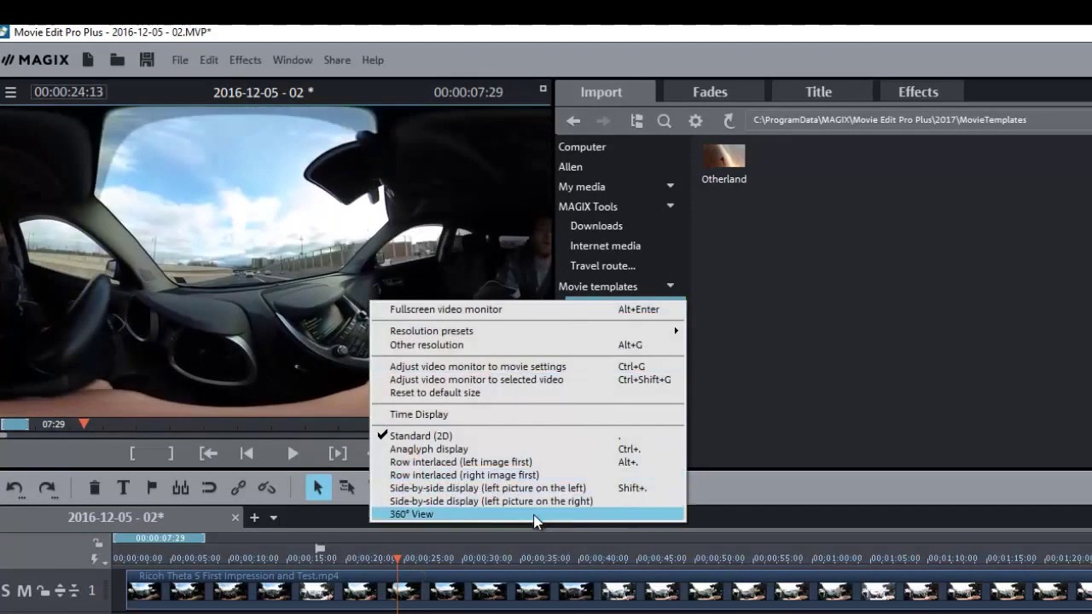
{"action": "left_click", "coordinate": [535, 514]}
{"action": "left_click_drag", "start_coordinate": [256, 242], "coordinate": [270, 442]}
{"action": "left_click", "coordinate": [296, 448]}
{"action": "left_click", "coordinate": [300, 452]}
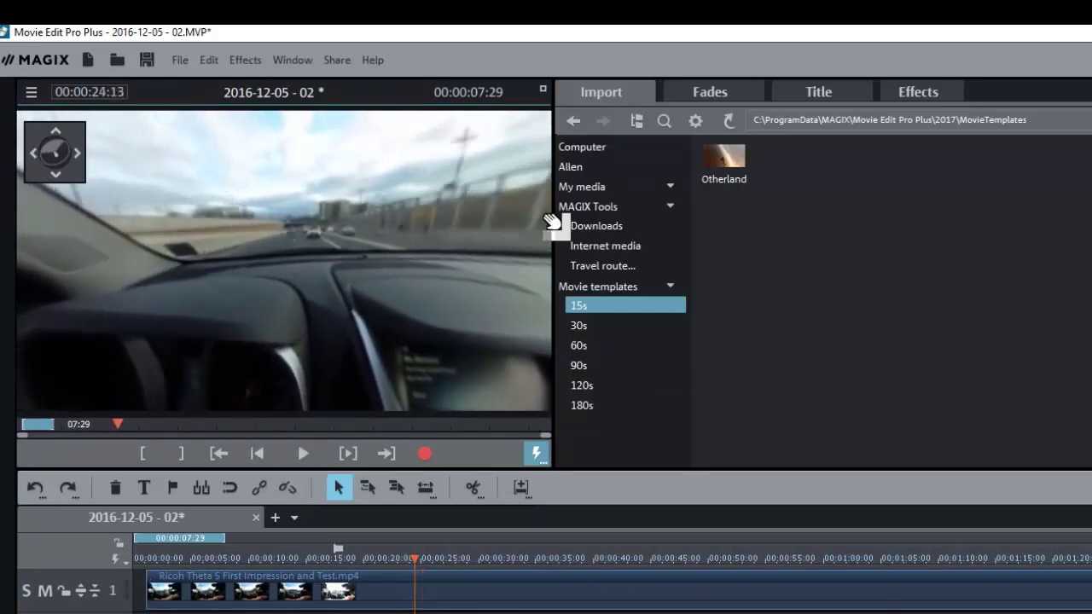
{"action": "left_click_drag", "start_coordinate": [431, 216], "coordinate": [430, 256]}
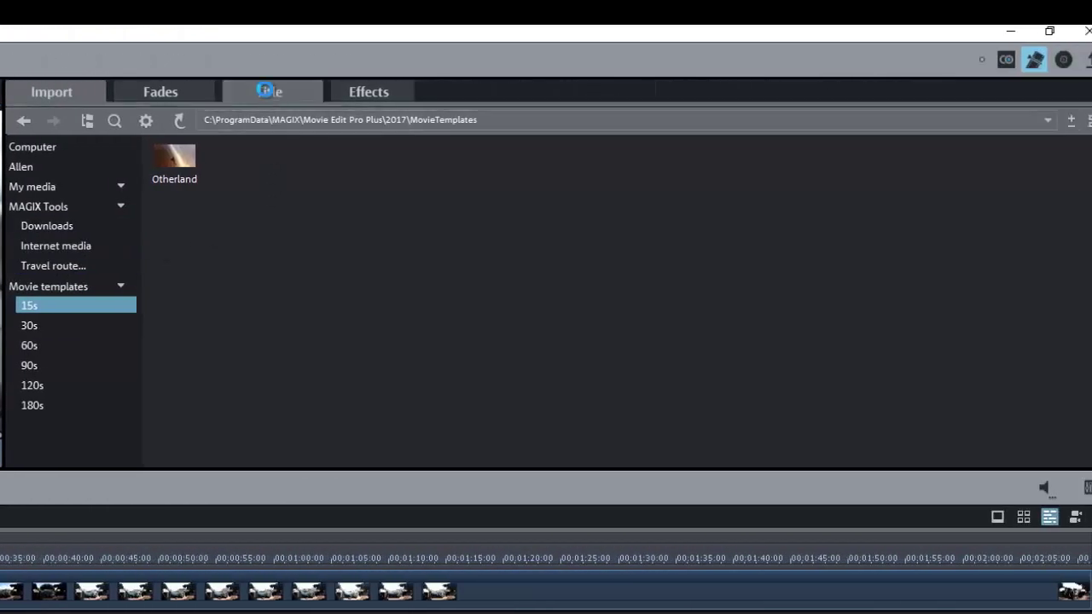
Add the title 'Damn Good Review' at size 20 and move it to the lower right over the arm
{"action": "left_click", "coordinate": [782, 92]}
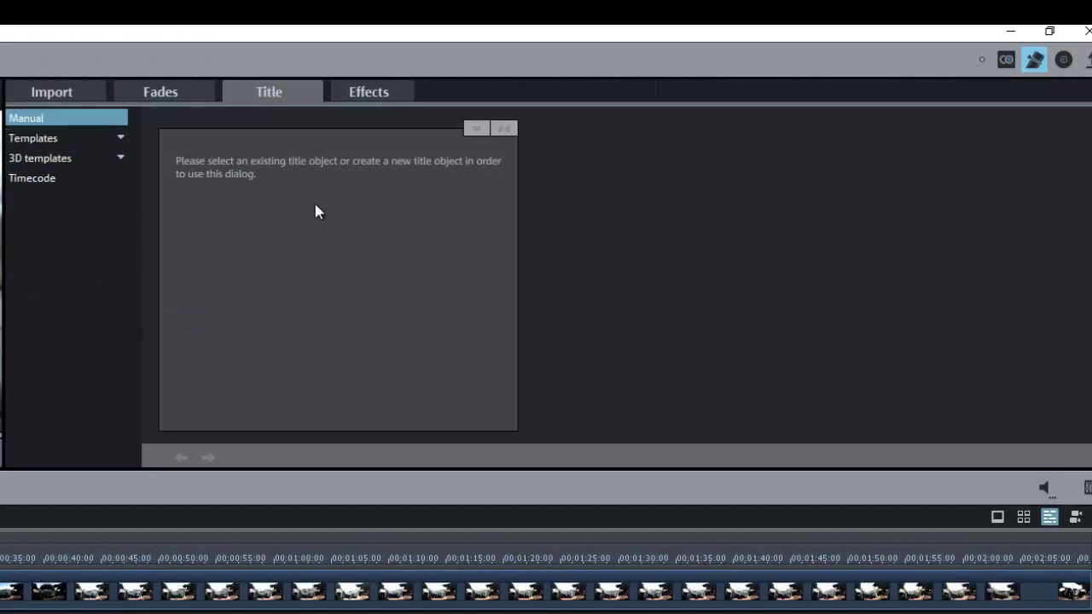
{"action": "left_click", "coordinate": [215, 573]}
{"action": "left_click", "coordinate": [318, 176]}
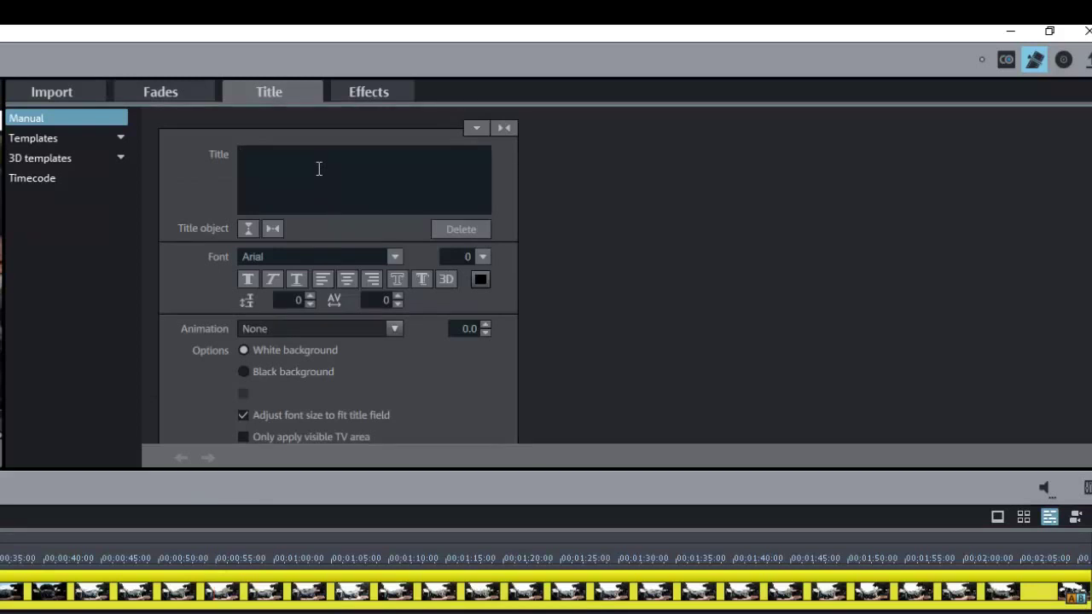
{"action": "type", "text": "Damn Good Review"}
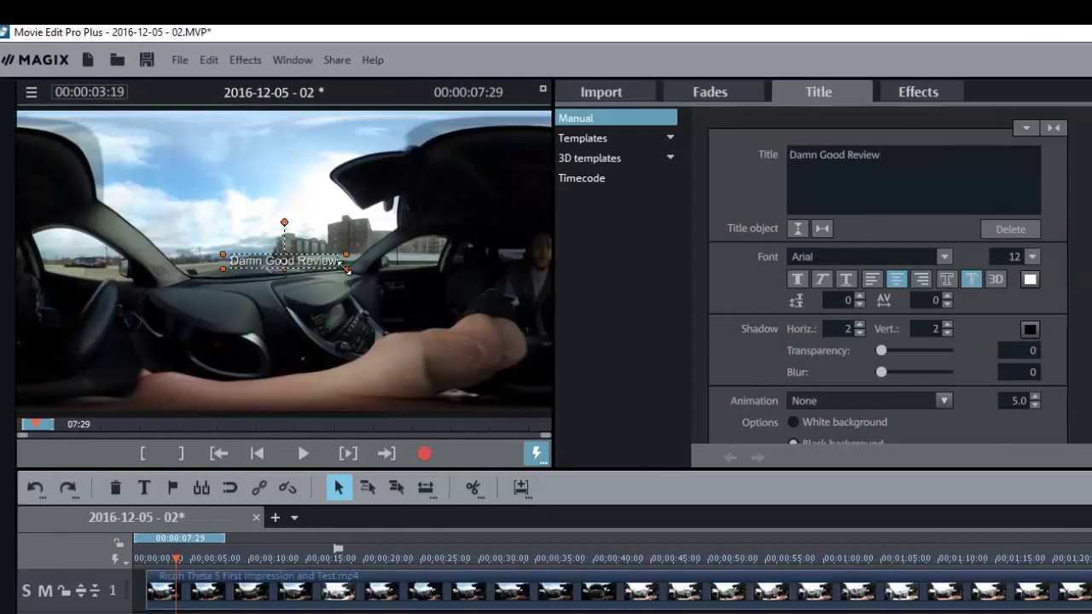
{"action": "left_click_drag", "start_coordinate": [346, 270], "coordinate": [423, 322]}
{"action": "left_click_drag", "start_coordinate": [376, 264], "coordinate": [485, 379]}
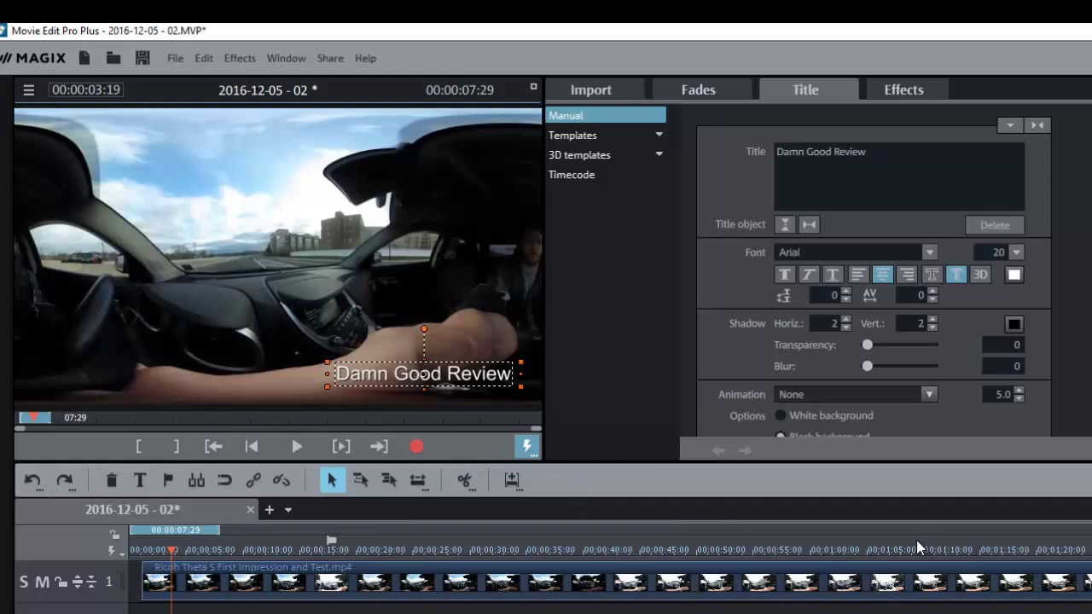
Delete the stray extra title box while playing the clip from 04:25
{"action": "left_click", "coordinate": [287, 446]}
{"action": "left_click", "coordinate": [309, 359]}
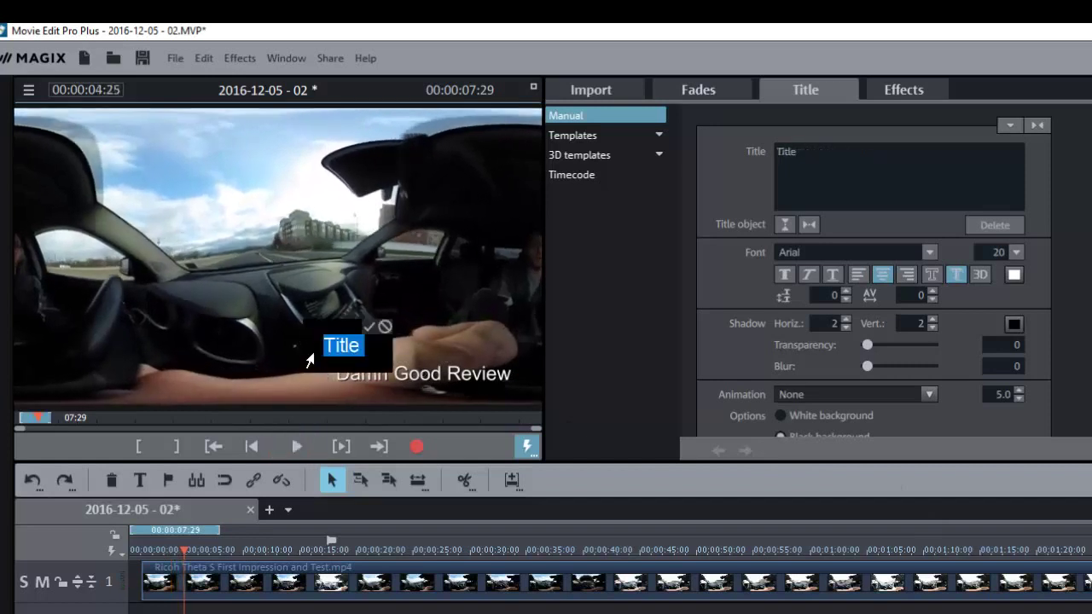
{"action": "left_click", "coordinate": [385, 326]}
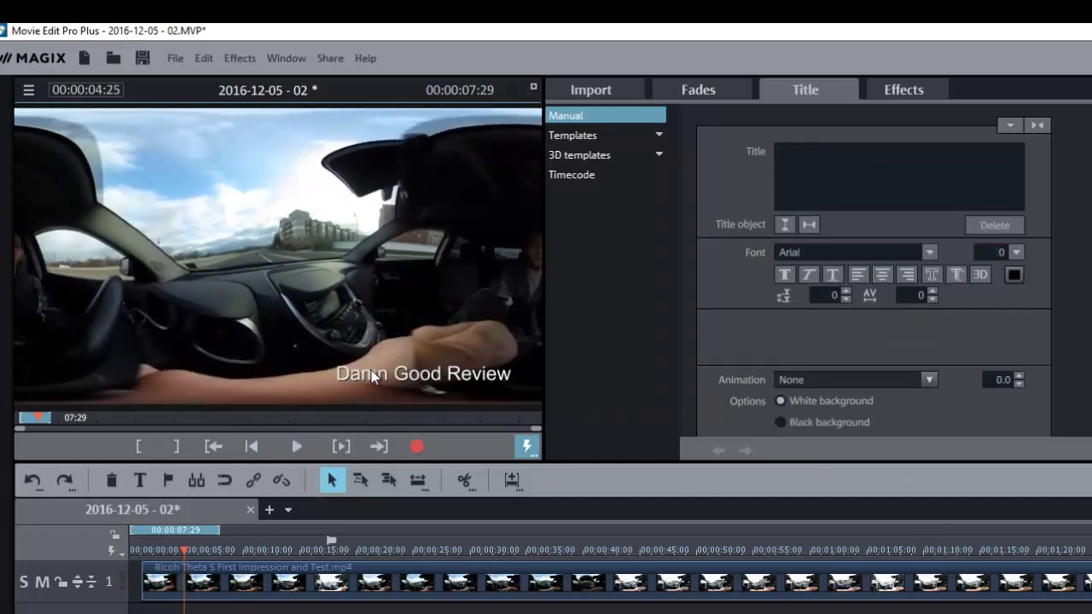
{"action": "left_click", "coordinate": [303, 448]}
{"action": "left_click", "coordinate": [279, 307]}
Switch the preview to 360° View, rotate toward the dashboard and window, and play it
{"action": "right_click", "coordinate": [285, 302]}
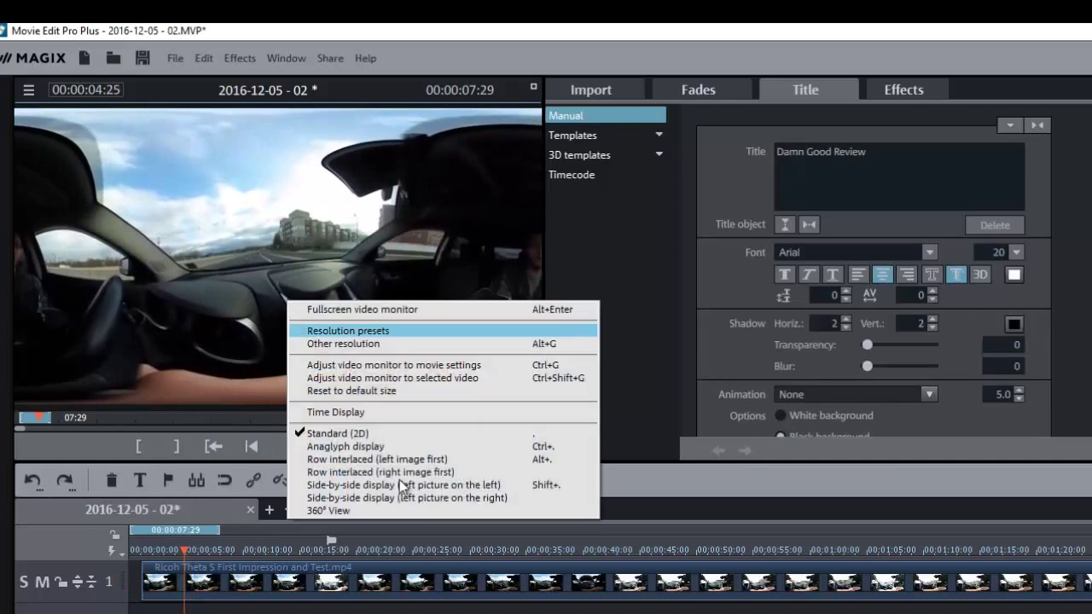
{"action": "left_click", "coordinate": [401, 510]}
{"action": "left_click_drag", "start_coordinate": [415, 373], "coordinate": [328, 296]}
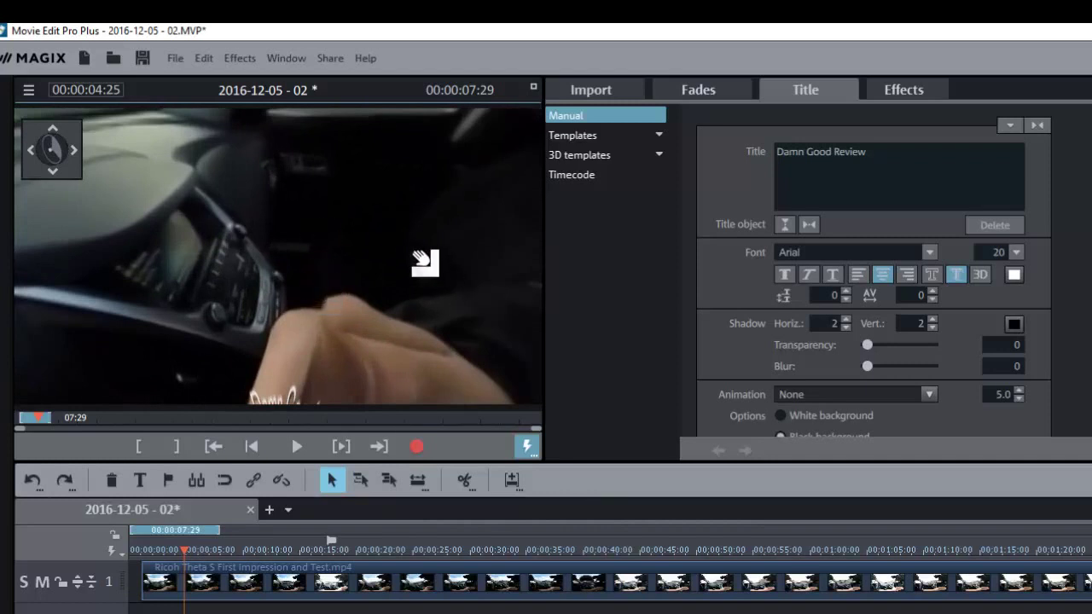
{"action": "left_click_drag", "start_coordinate": [424, 262], "coordinate": [408, 305]}
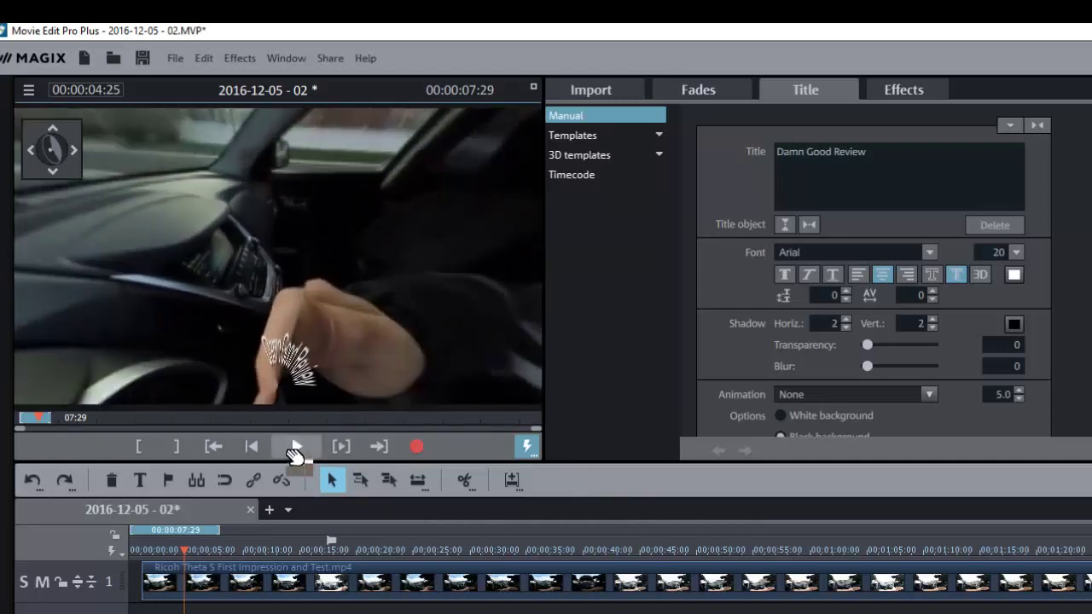
{"action": "left_click", "coordinate": [294, 447]}
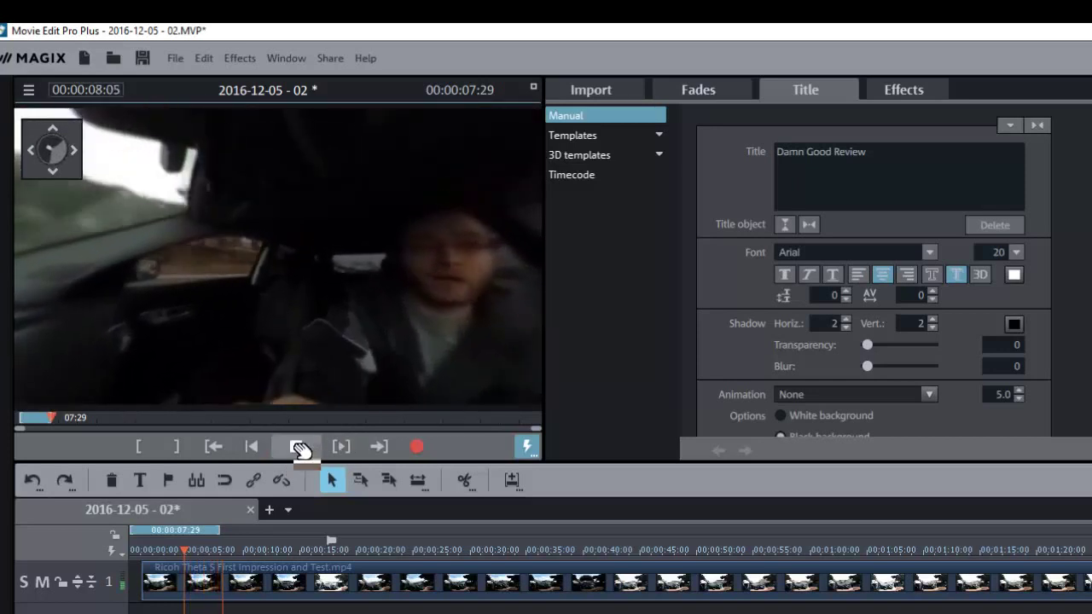
{"action": "left_click", "coordinate": [295, 447]}
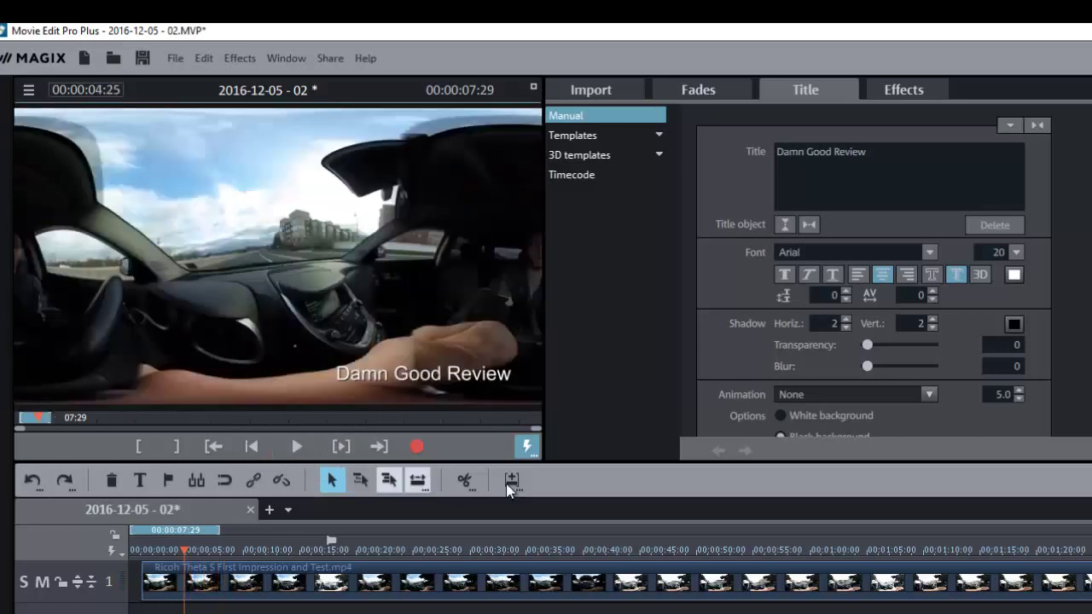
Enlarge the 'Damn Good Review' title to size 35, raise it, and rotate toward the road
{"action": "left_click", "coordinate": [418, 381]}
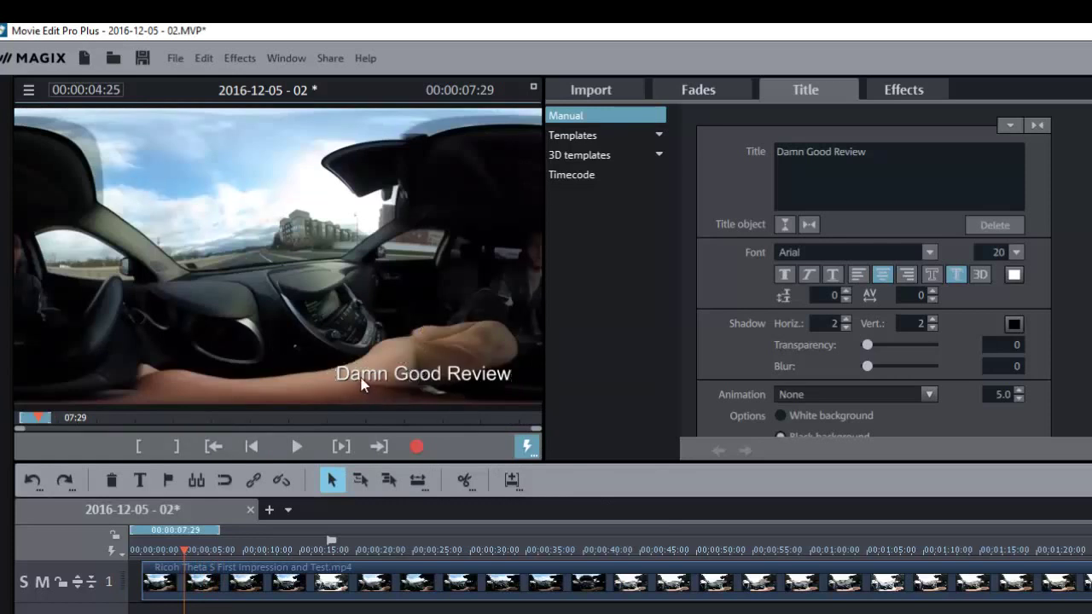
{"action": "left_click_drag", "start_coordinate": [325, 360], "coordinate": [195, 345]}
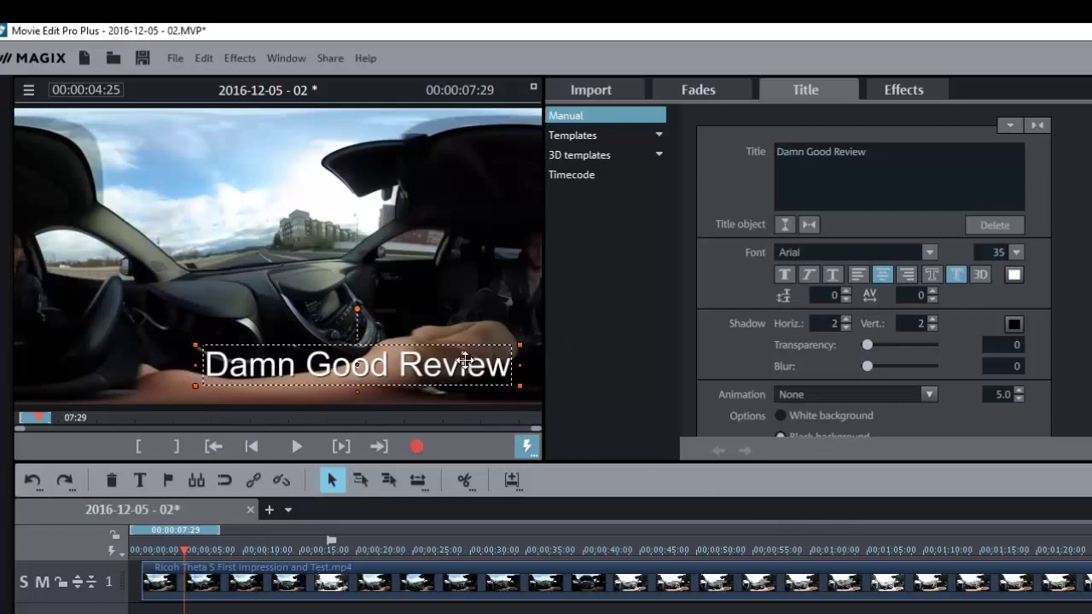
{"action": "left_click_drag", "start_coordinate": [465, 359], "coordinate": [436, 290]}
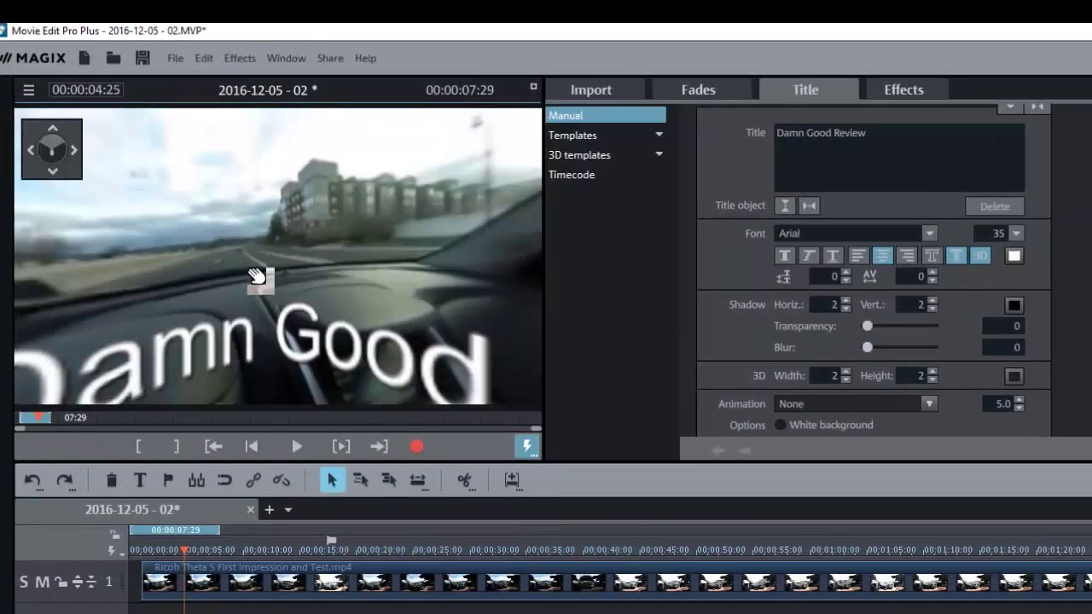
{"action": "left_click_drag", "start_coordinate": [256, 276], "coordinate": [489, 358]}
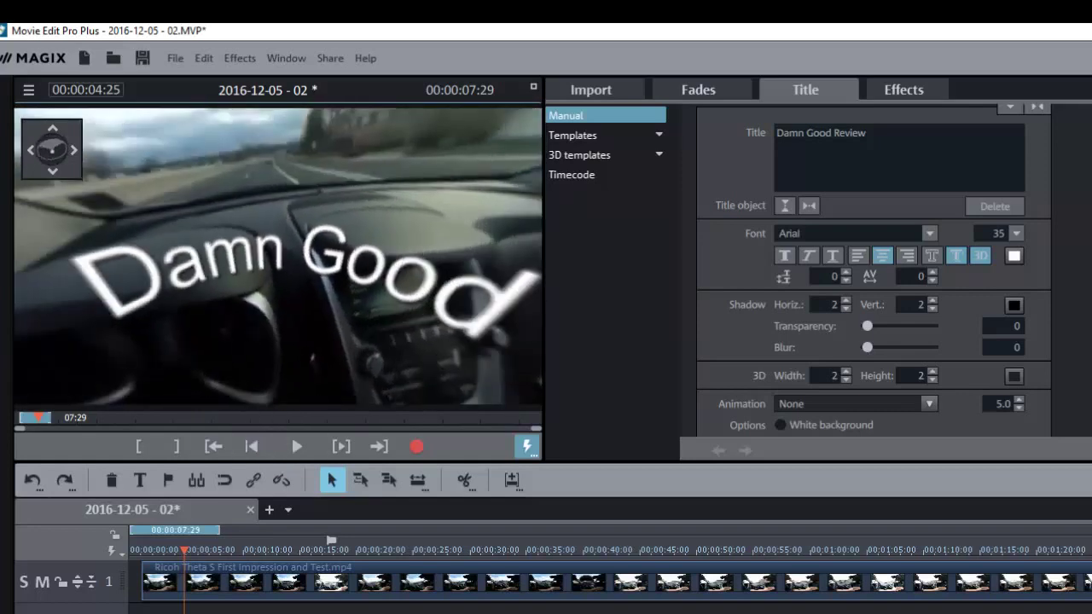
Browse font and intro/outro title templates, previewing Dimension, Determination and Funk
{"action": "left_click", "coordinate": [31, 418]}
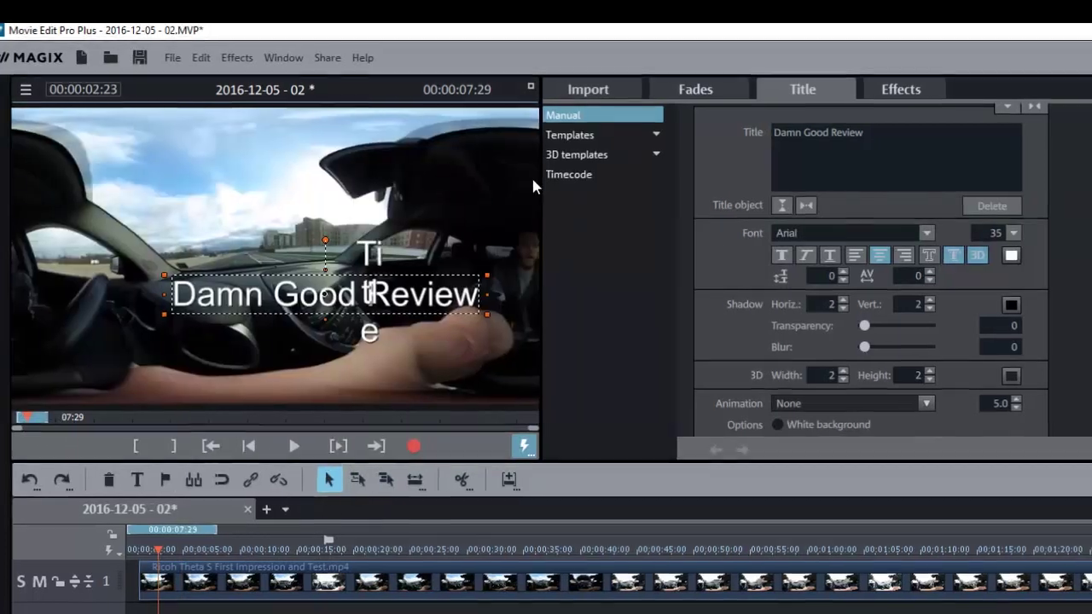
{"action": "left_click", "coordinate": [579, 131]}
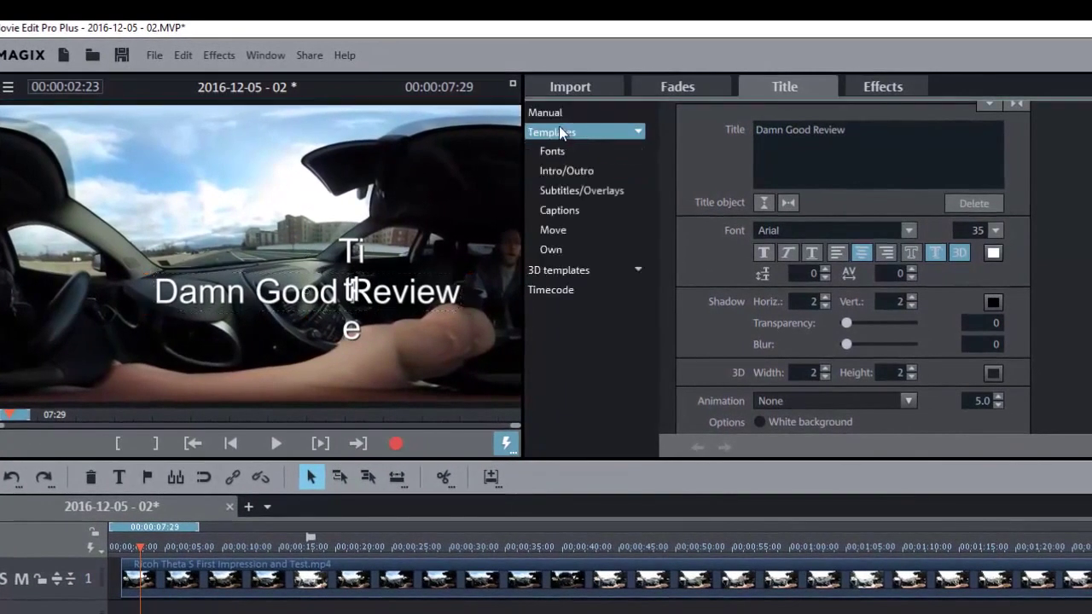
{"action": "left_click", "coordinate": [612, 156]}
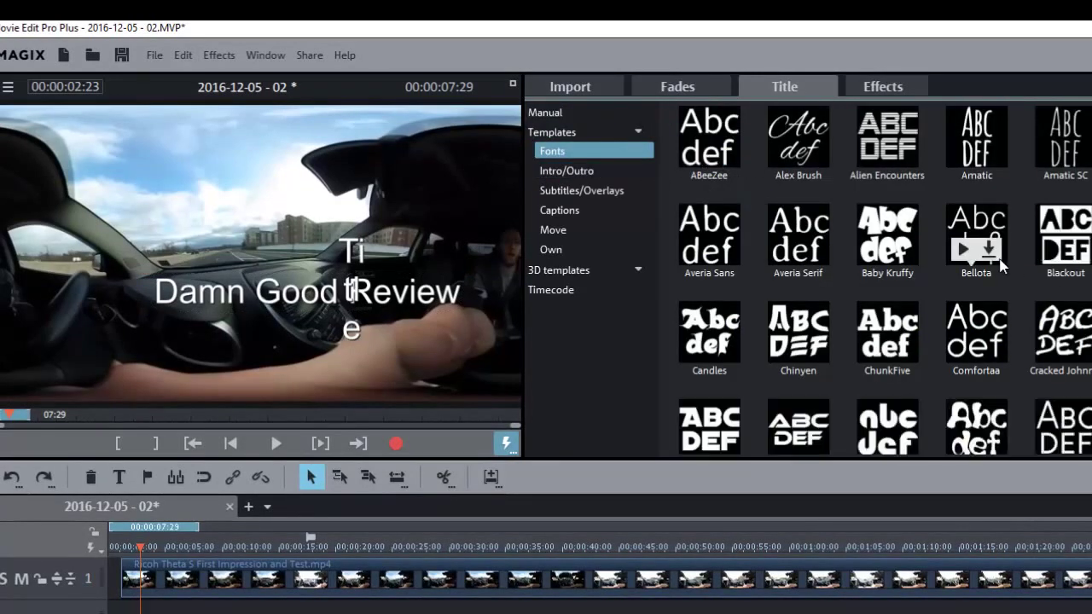
{"action": "left_click", "coordinate": [566, 171]}
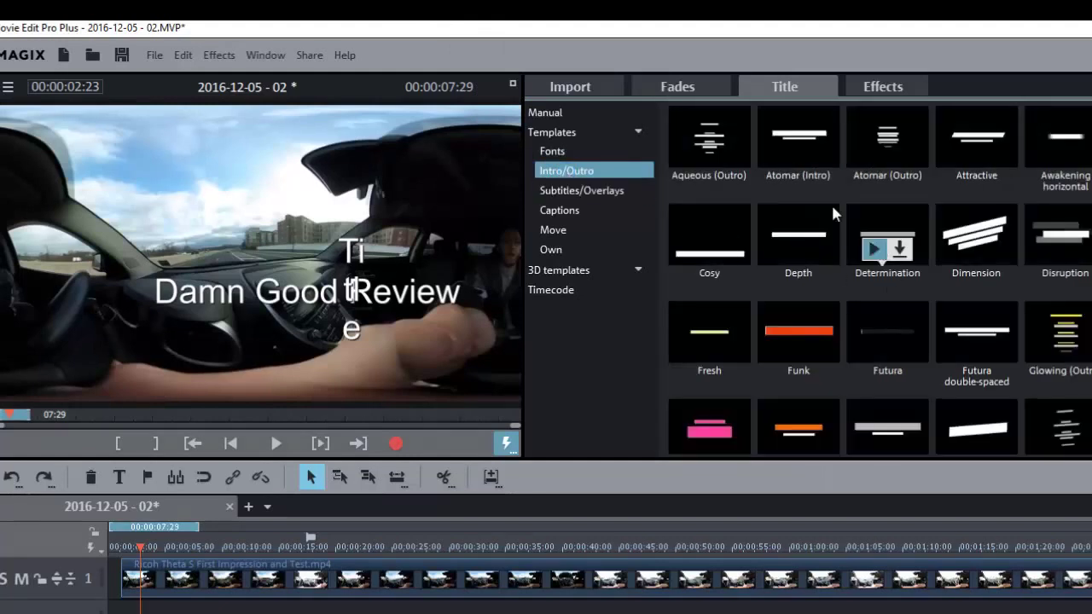
{"action": "left_click", "coordinate": [975, 230]}
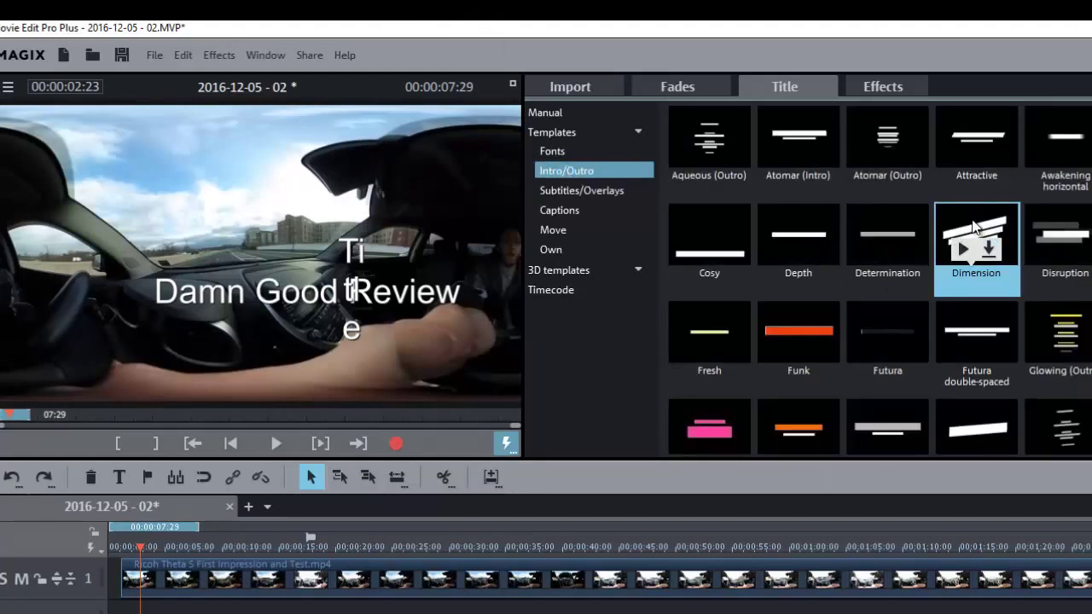
{"action": "left_click", "coordinate": [884, 248]}
{"action": "left_click", "coordinate": [808, 323]}
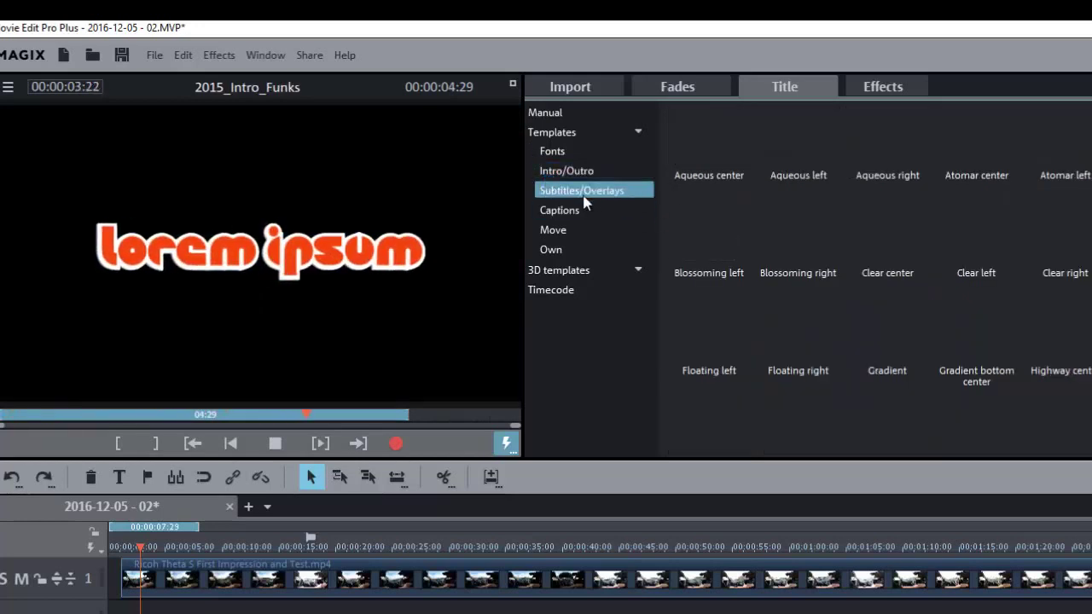
Preview caption templates and Move animations like Bounce in top right, Jump out and Wide right left stop
{"action": "left_click", "coordinate": [572, 210]}
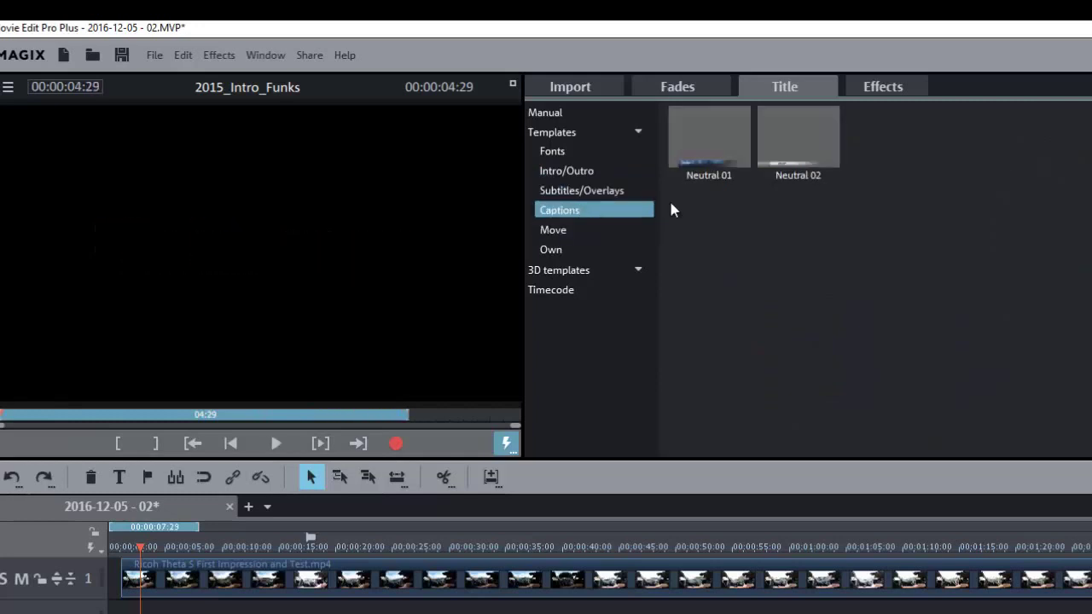
{"action": "mouse_move", "coordinate": [693, 158]}
{"action": "left_click", "coordinate": [605, 230]}
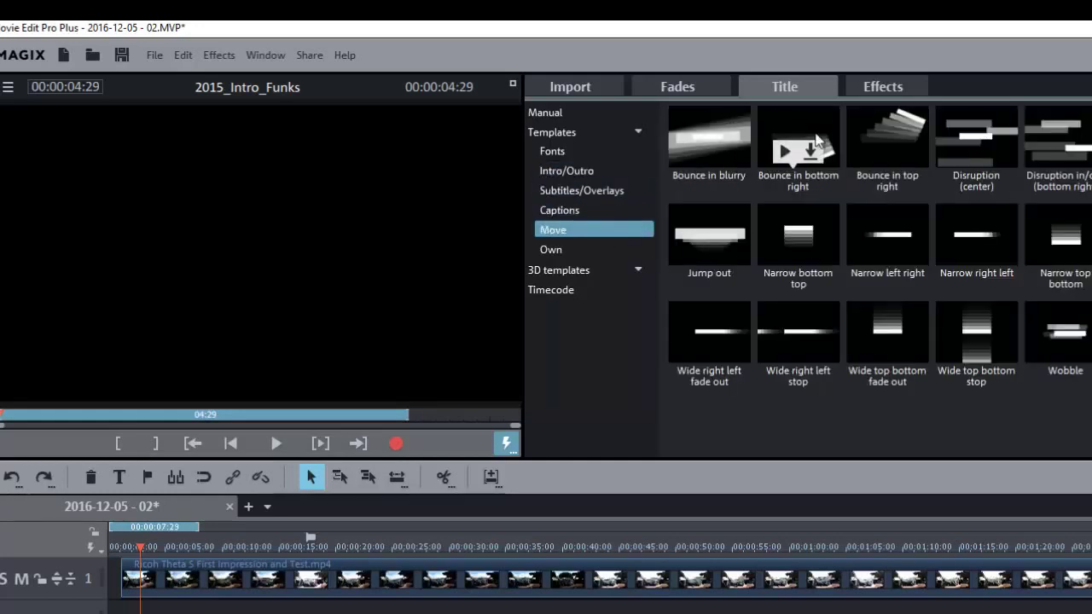
{"action": "left_click", "coordinate": [900, 136]}
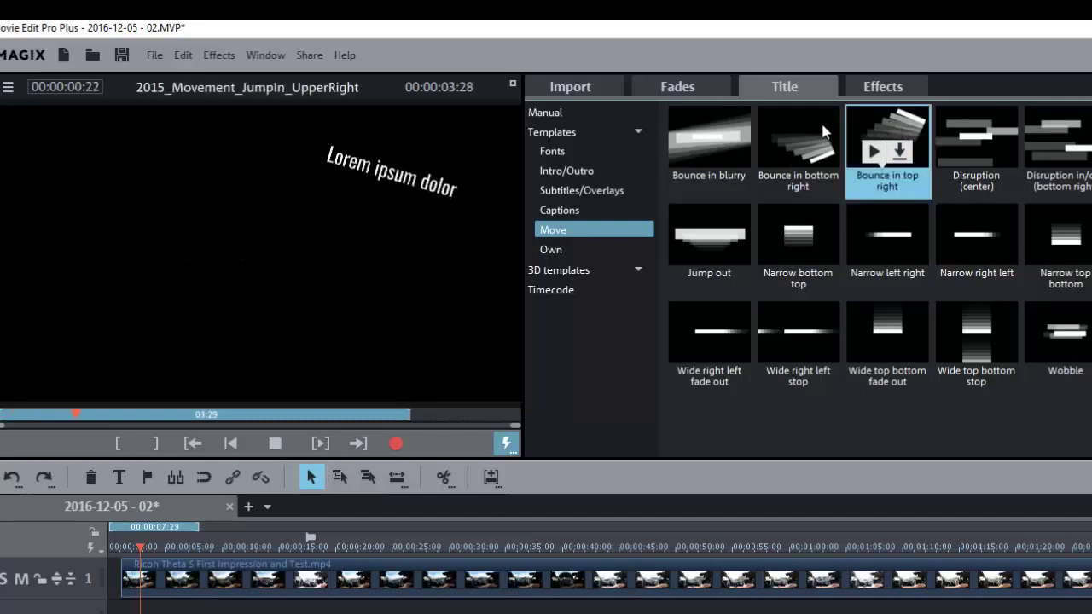
{"action": "left_click", "coordinate": [723, 223]}
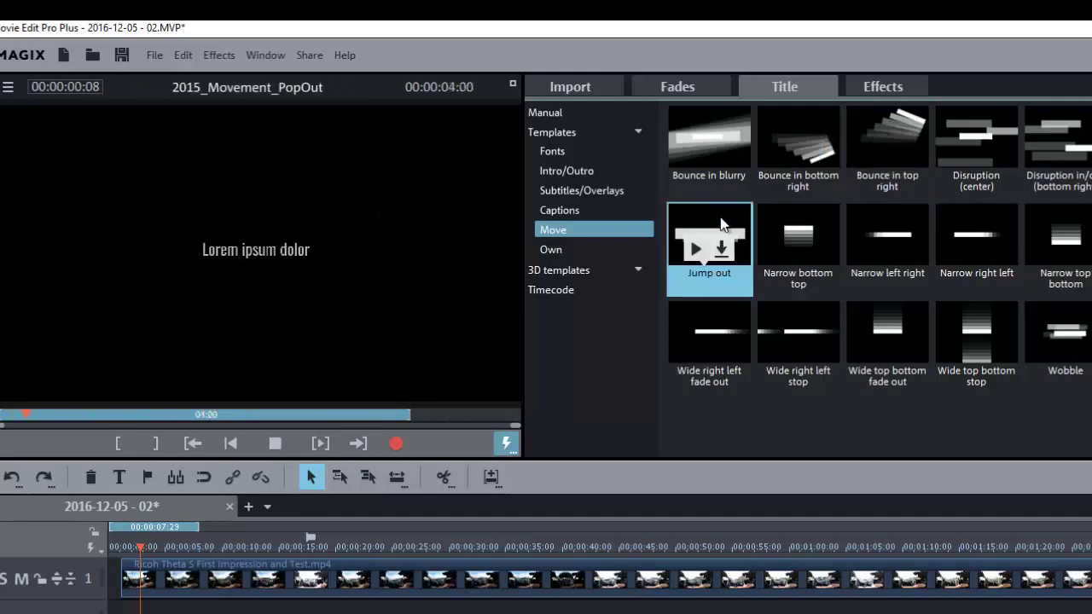
{"action": "left_click", "coordinate": [800, 227]}
{"action": "left_click", "coordinate": [896, 240]}
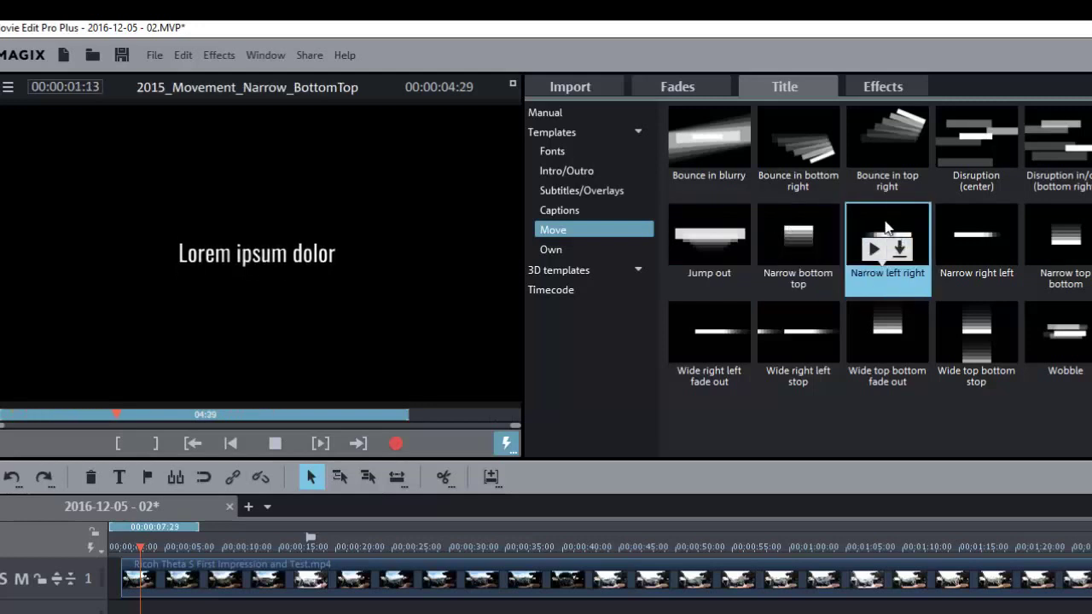
{"action": "left_click", "coordinate": [805, 321]}
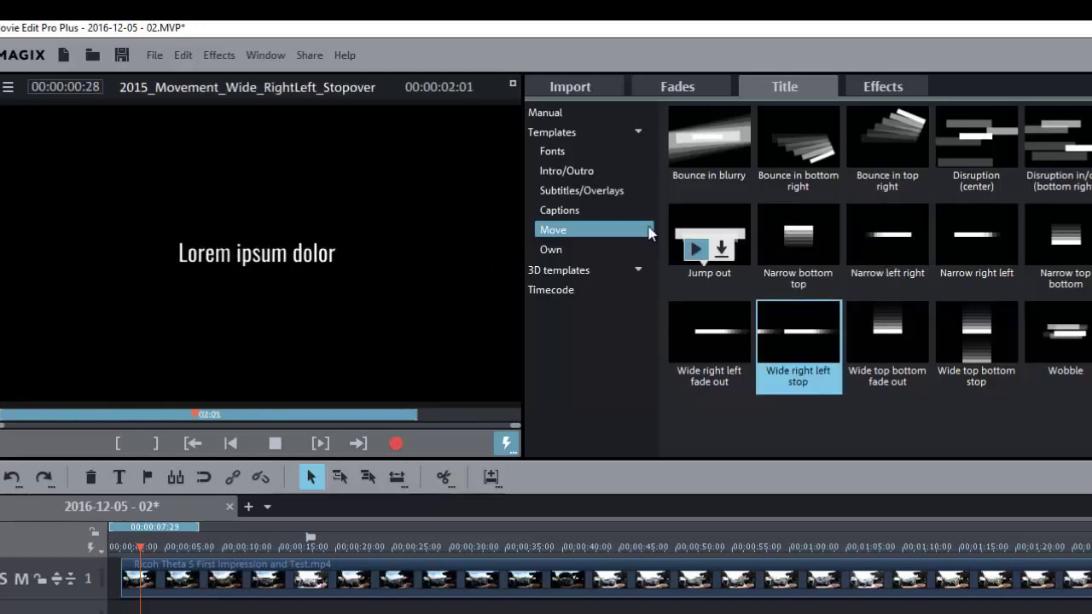
Show own and animated 3D title templates, preview Block, then list the Timecode templates
{"action": "left_click", "coordinate": [581, 252]}
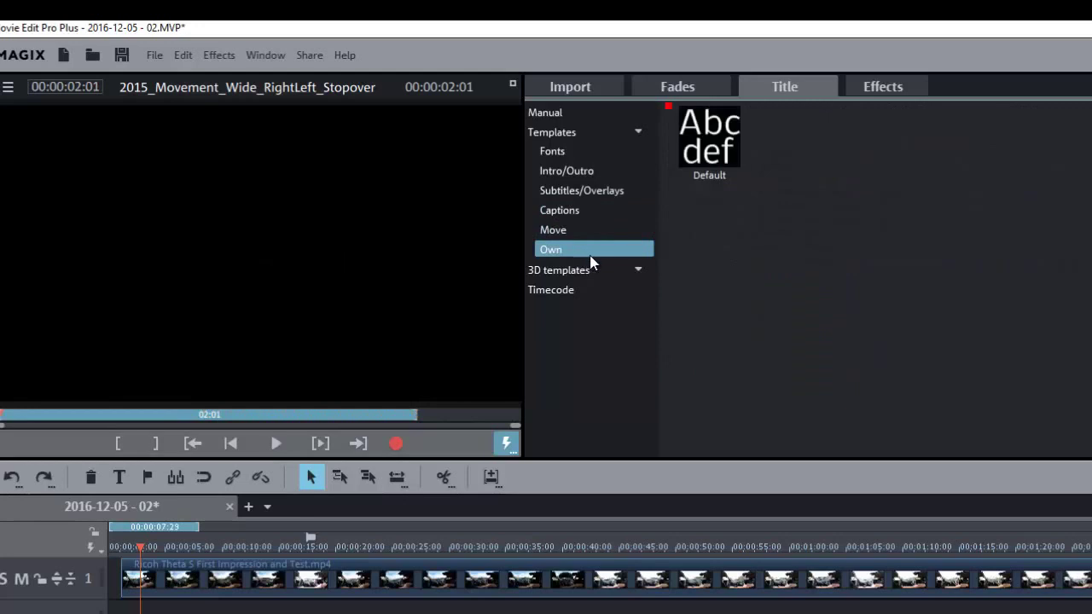
{"action": "left_click", "coordinate": [589, 269]}
{"action": "left_click", "coordinate": [566, 288]}
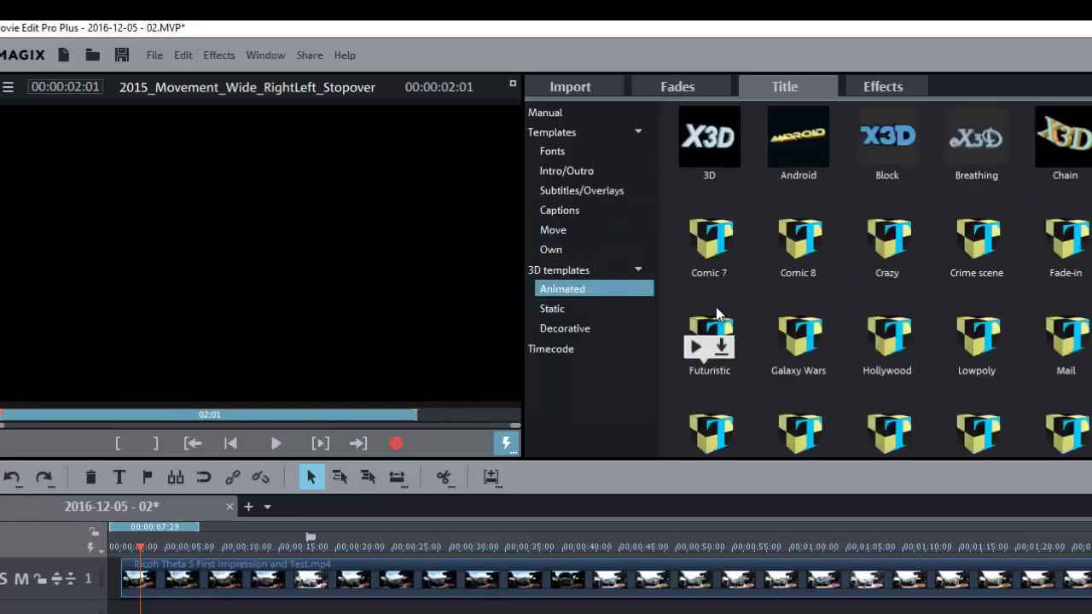
{"action": "left_click", "coordinate": [865, 149]}
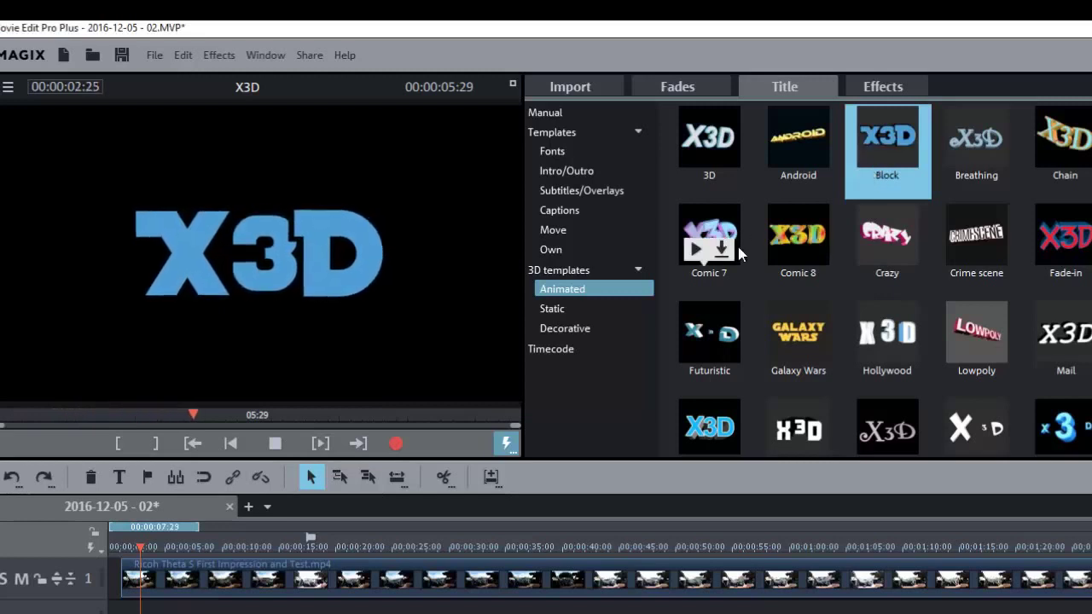
{"action": "scroll", "coordinate": [768, 256], "scroll_direction": "down", "scroll_amount": 2}
{"action": "left_click", "coordinate": [590, 350]}
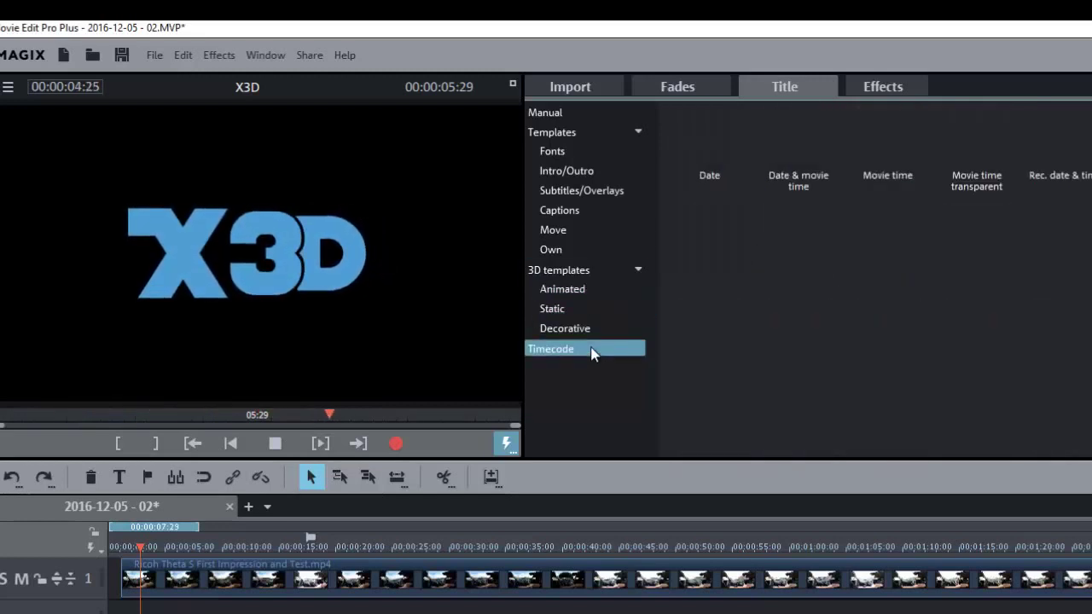
Apply the Bleached out 03 movie look to the Ricoh Theta S clip on the timeline
{"action": "left_click", "coordinate": [802, 156]}
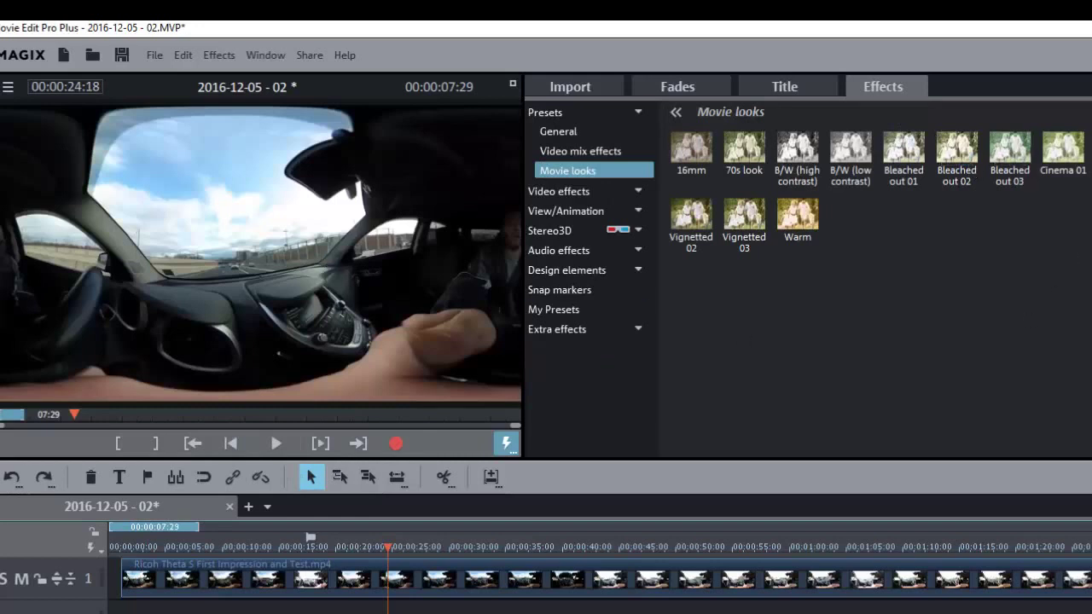
{"action": "left_click", "coordinate": [1007, 156]}
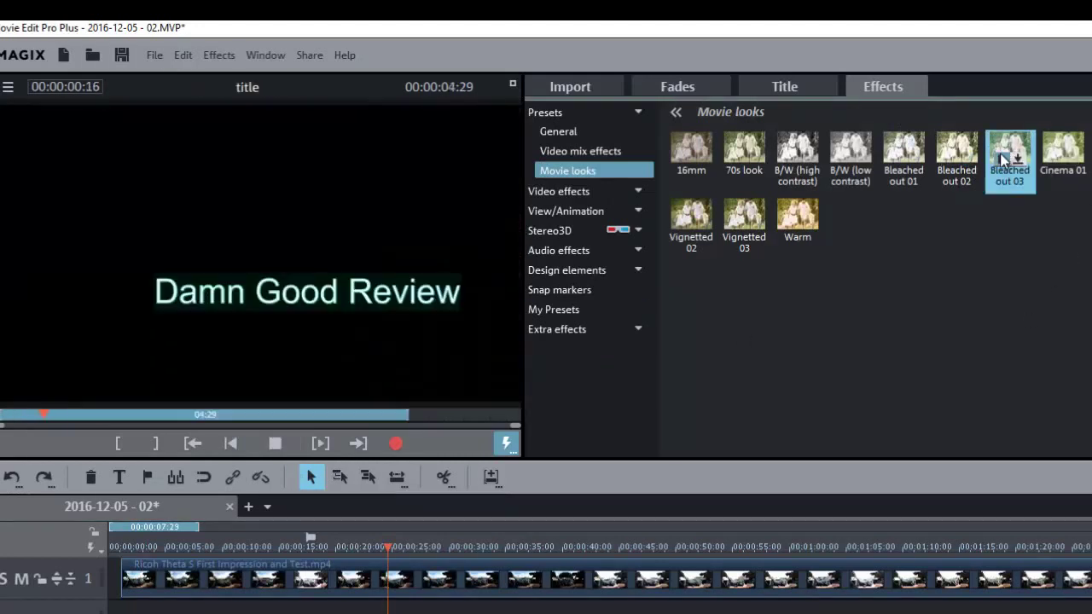
{"action": "left_click", "coordinate": [601, 580]}
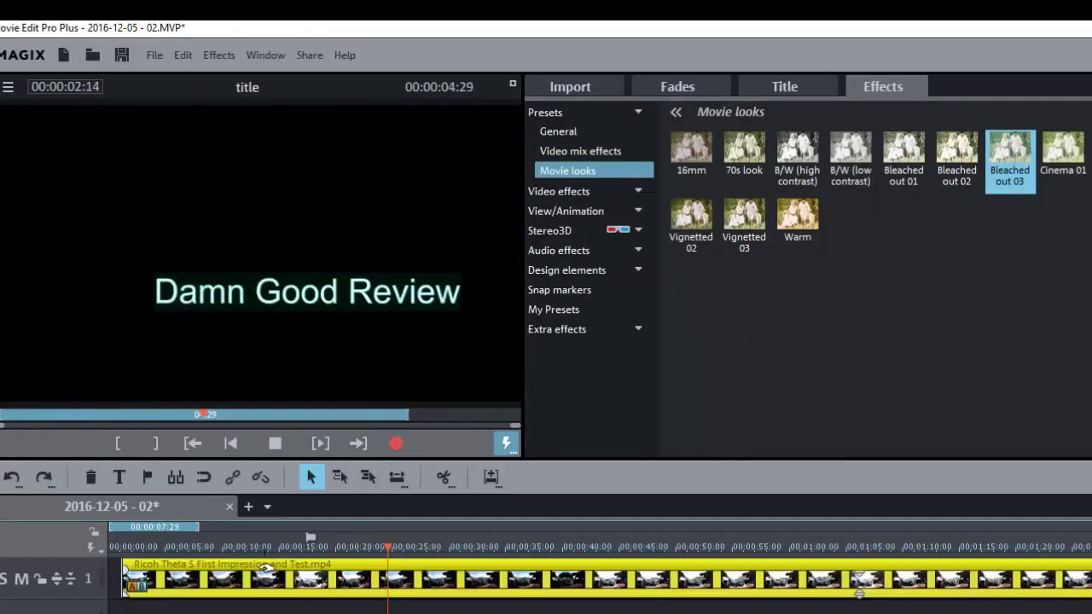
{"action": "left_click_drag", "start_coordinate": [1007, 188], "coordinate": [968, 584]}
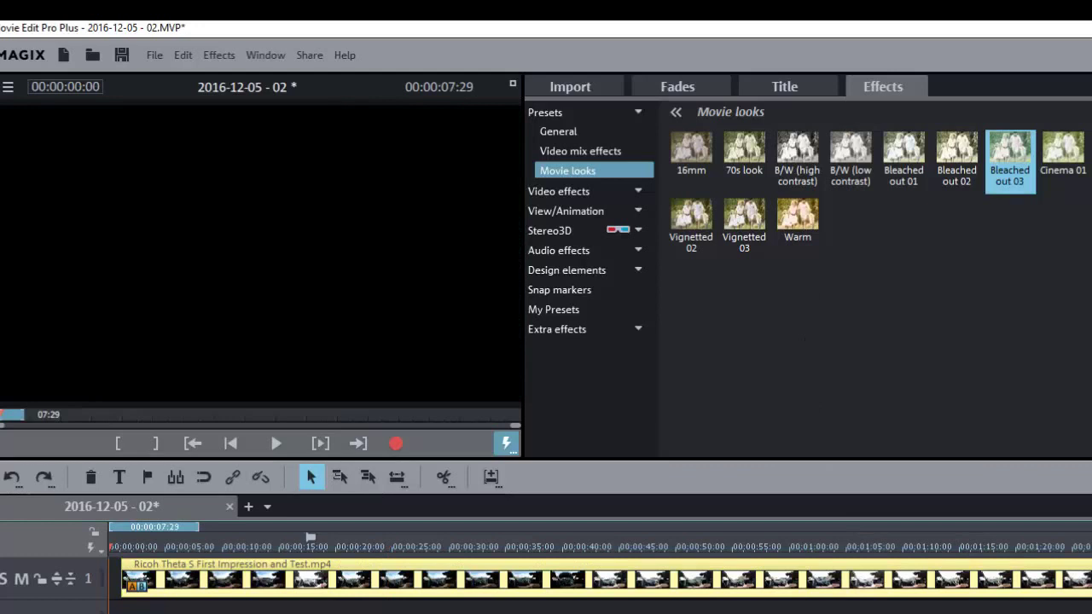
Inspect the Brightness/Contrast and Shot match video effects, then switch to the 2016-12-10 project
{"action": "left_click", "coordinate": [572, 209]}
{"action": "left_click", "coordinate": [573, 192]}
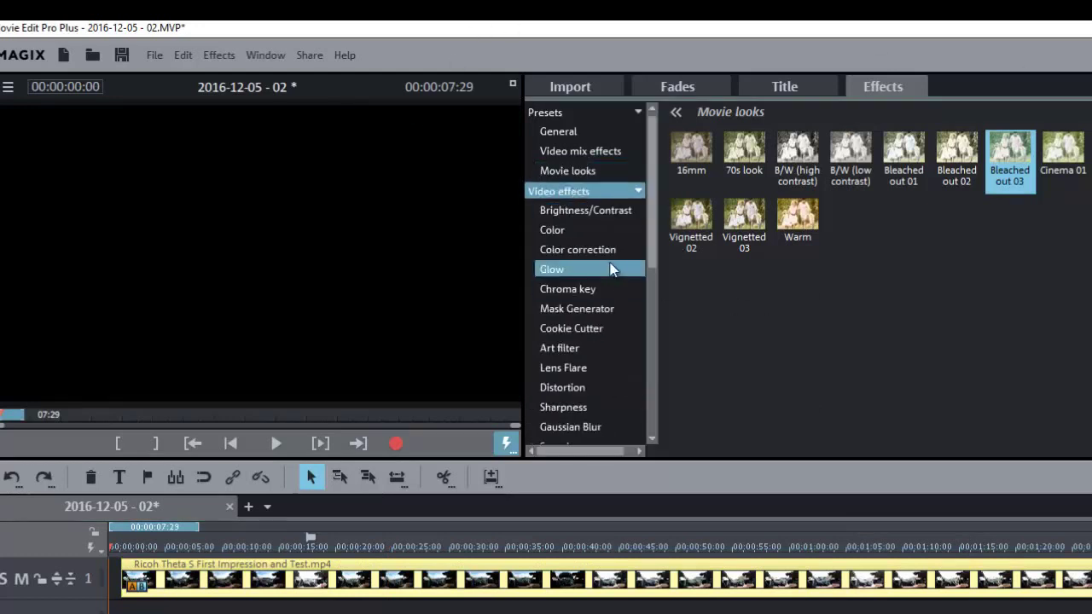
{"action": "left_click", "coordinate": [614, 211]}
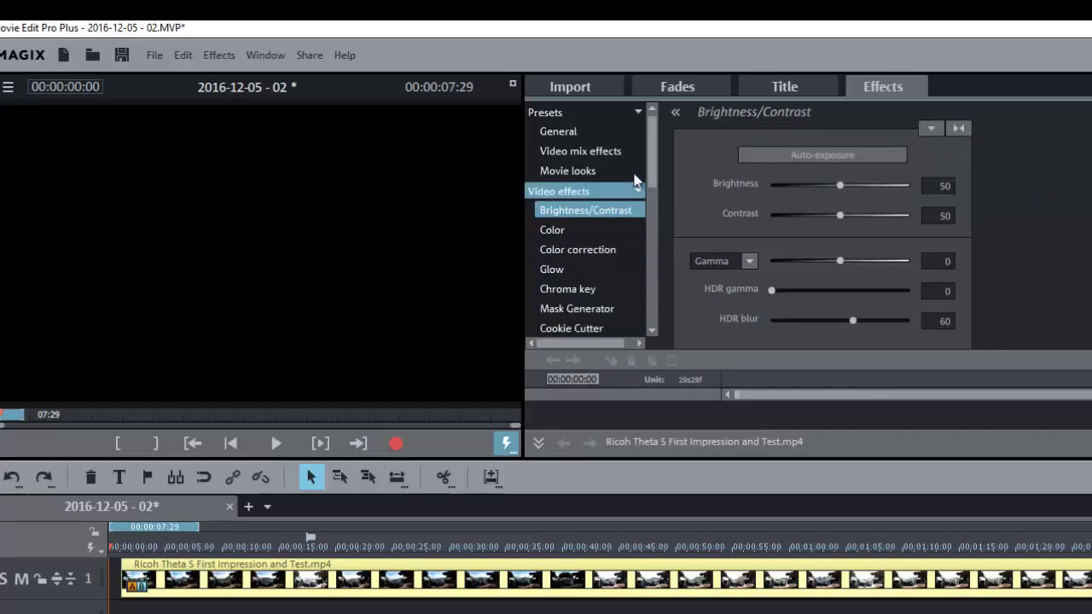
{"action": "scroll", "coordinate": [654, 252], "scroll_direction": "down", "scroll_amount": 4}
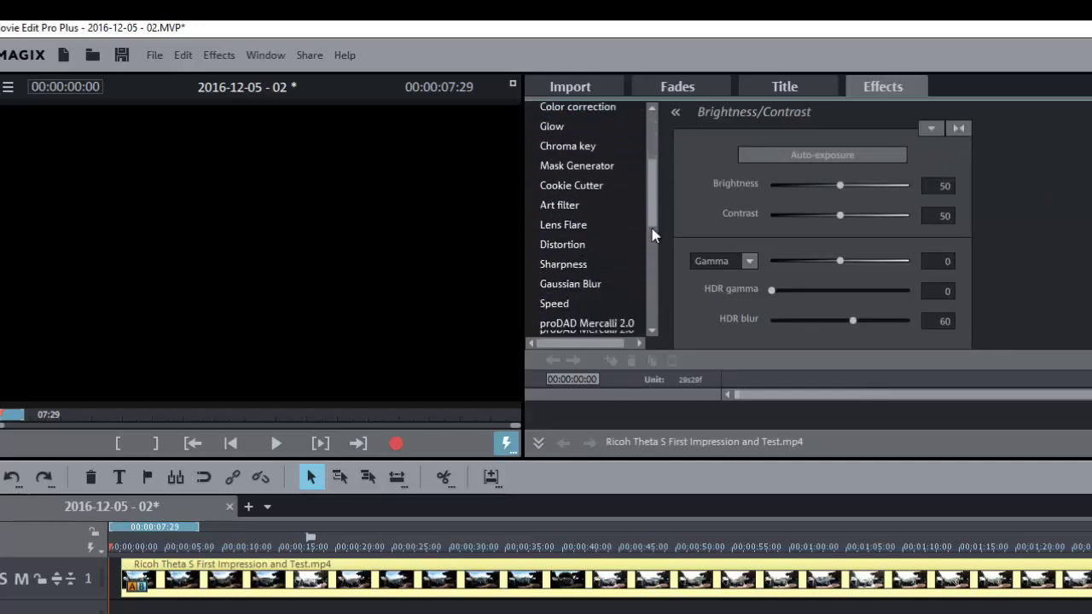
{"action": "scroll", "coordinate": [654, 252], "scroll_direction": "down", "scroll_amount": 2}
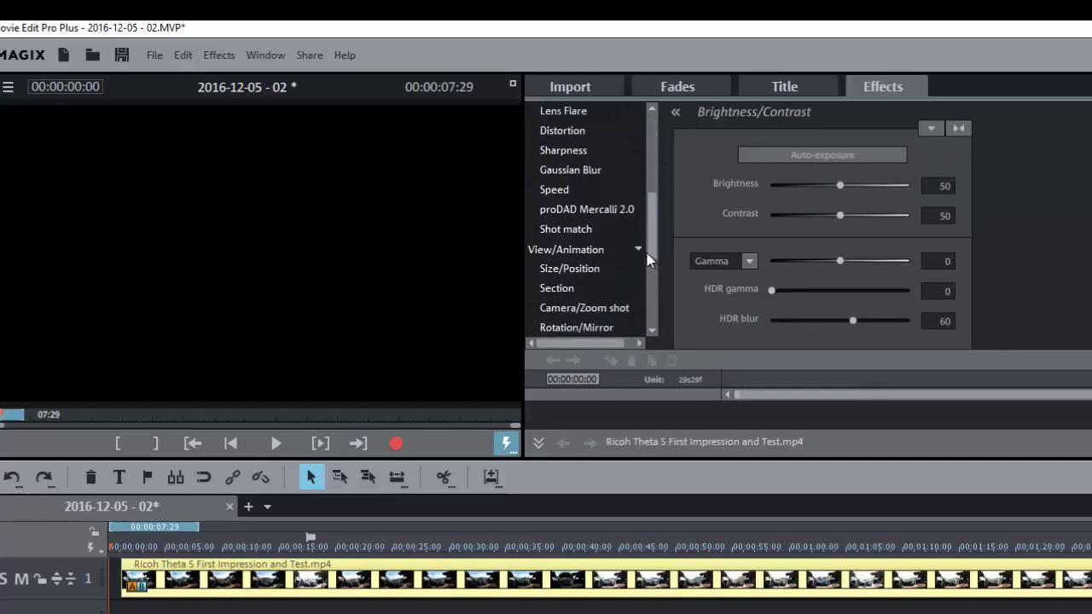
{"action": "left_click", "coordinate": [597, 230]}
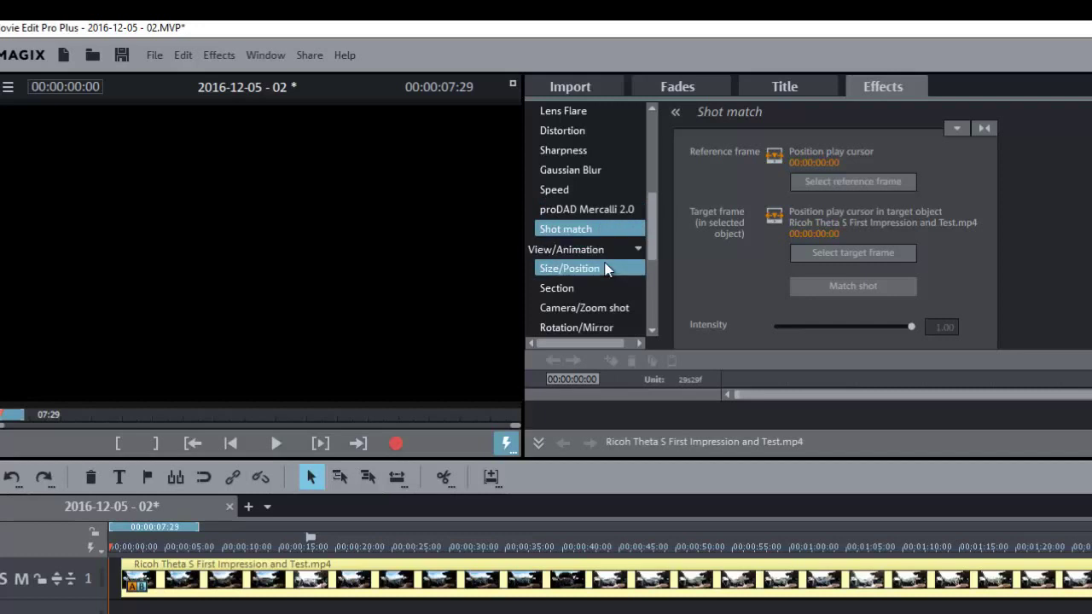
{"action": "left_click_drag", "start_coordinate": [653, 244], "coordinate": [655, 282]}
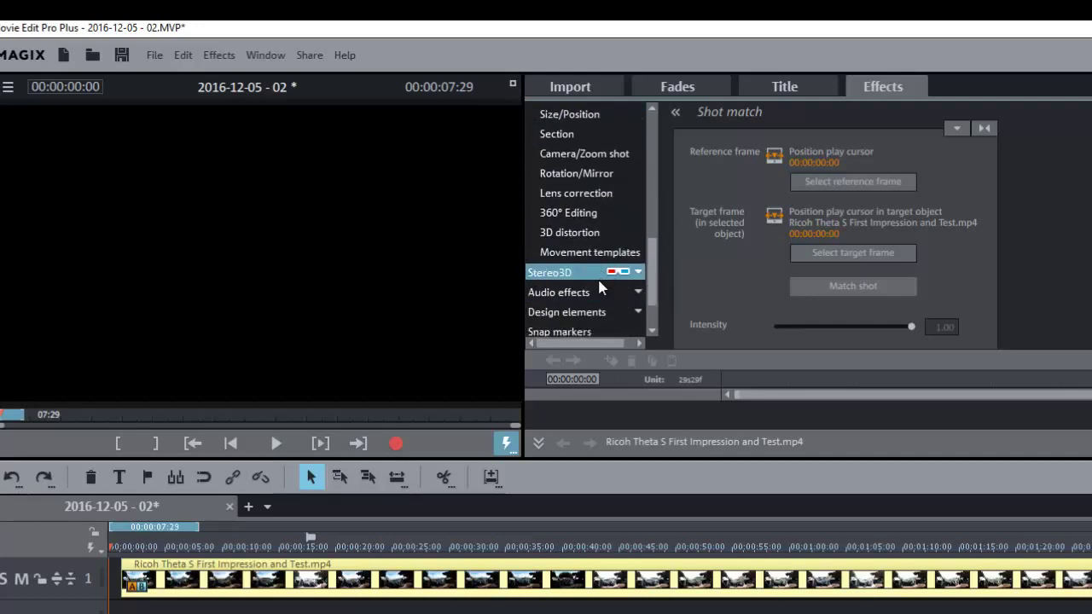
{"action": "left_click_drag", "start_coordinate": [653, 290], "coordinate": [657, 312]}
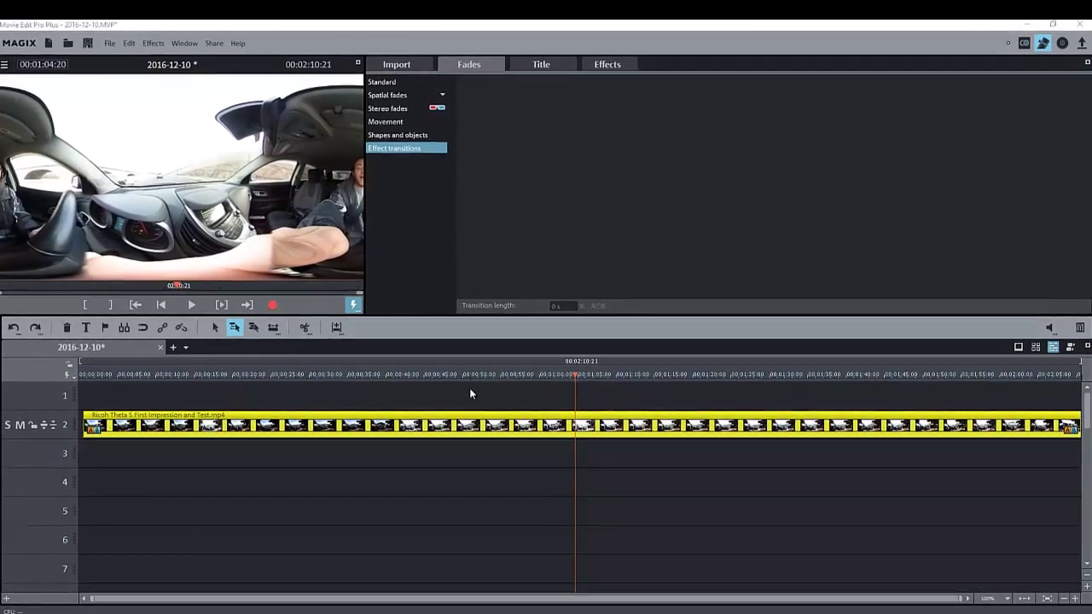
Open the clip's Object trimmer at about 52 seconds, close it unchanged, and show its Movement options
{"action": "left_click", "coordinate": [479, 370]}
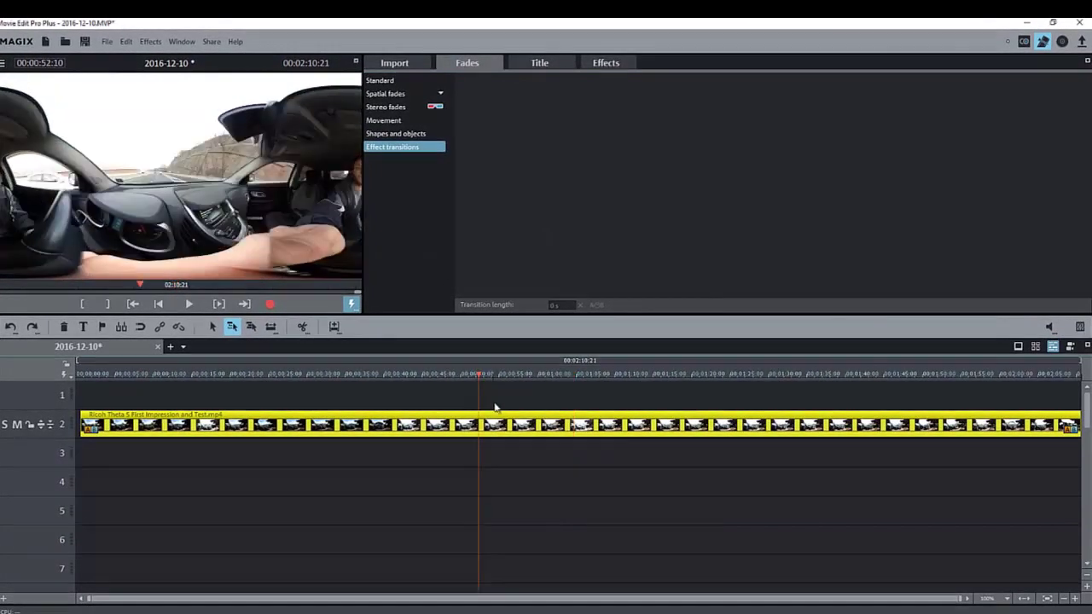
{"action": "right_click", "coordinate": [441, 425]}
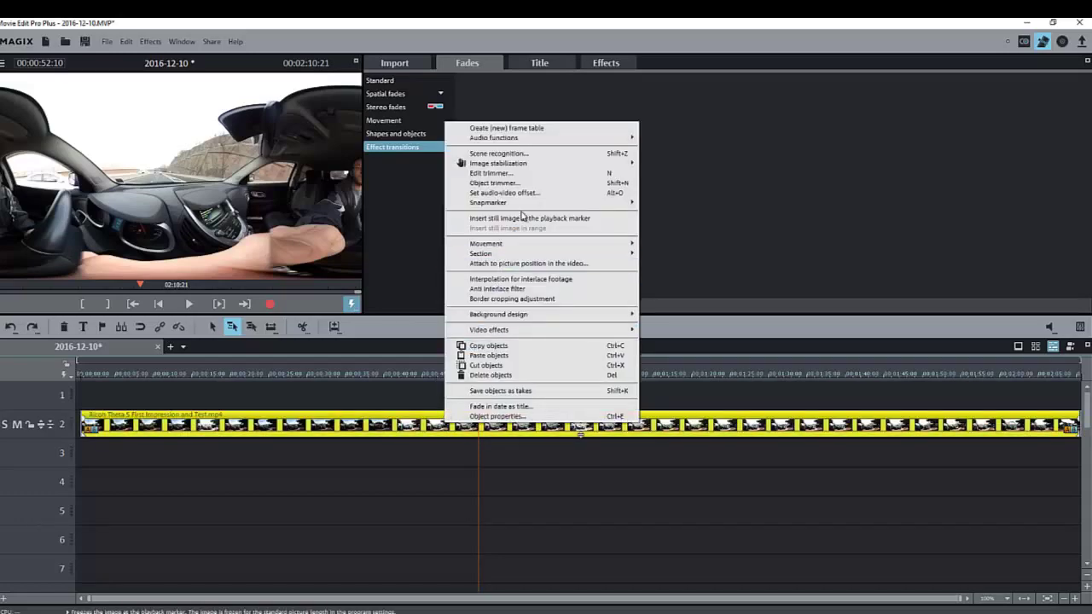
{"action": "mouse_move", "coordinate": [535, 204]}
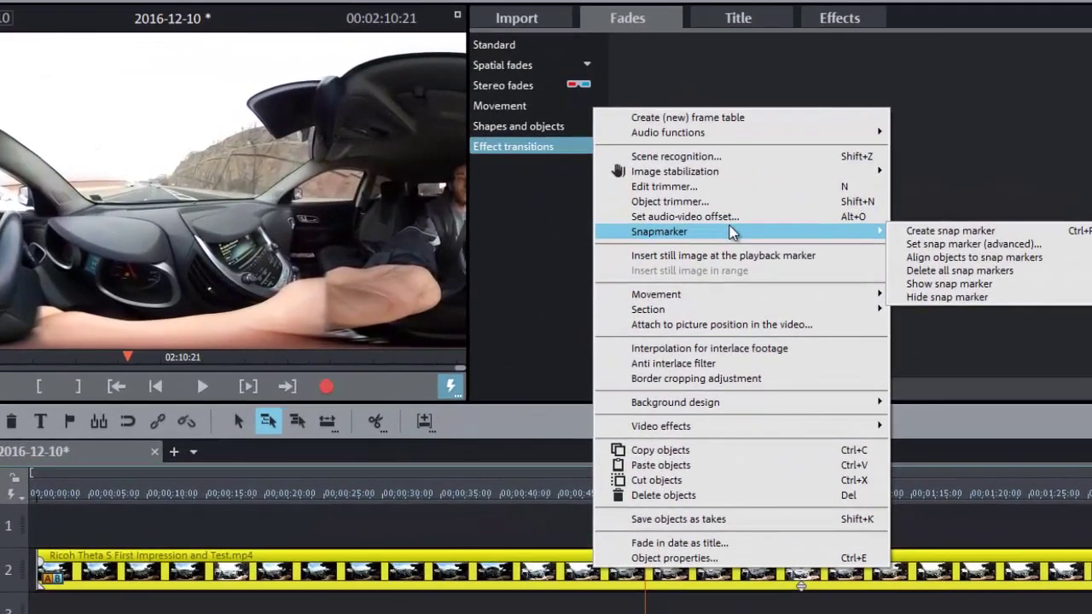
{"action": "left_click", "coordinate": [659, 202]}
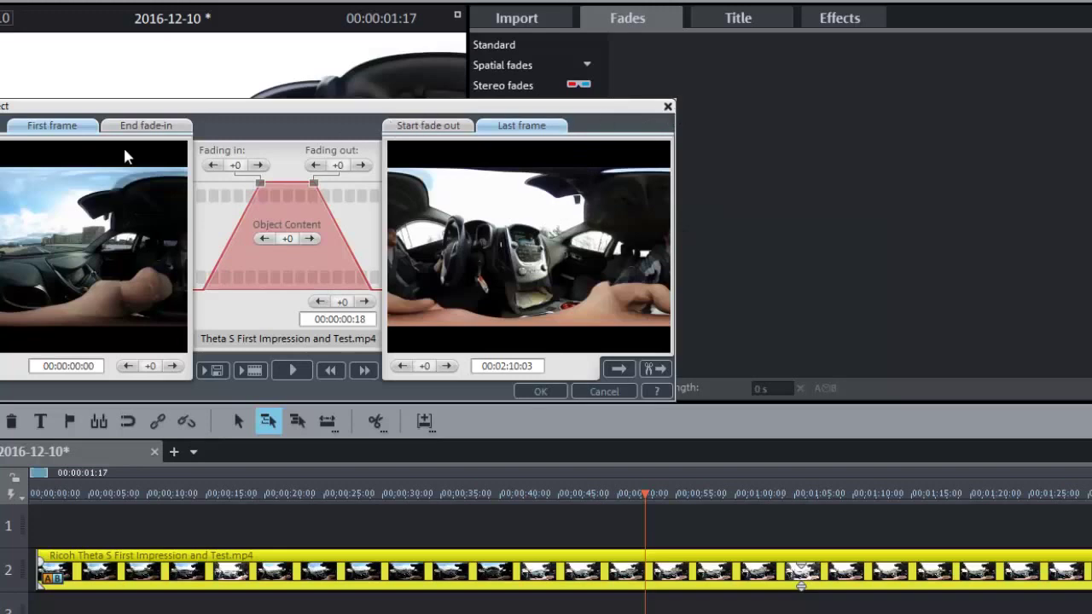
{"action": "left_click", "coordinate": [669, 108]}
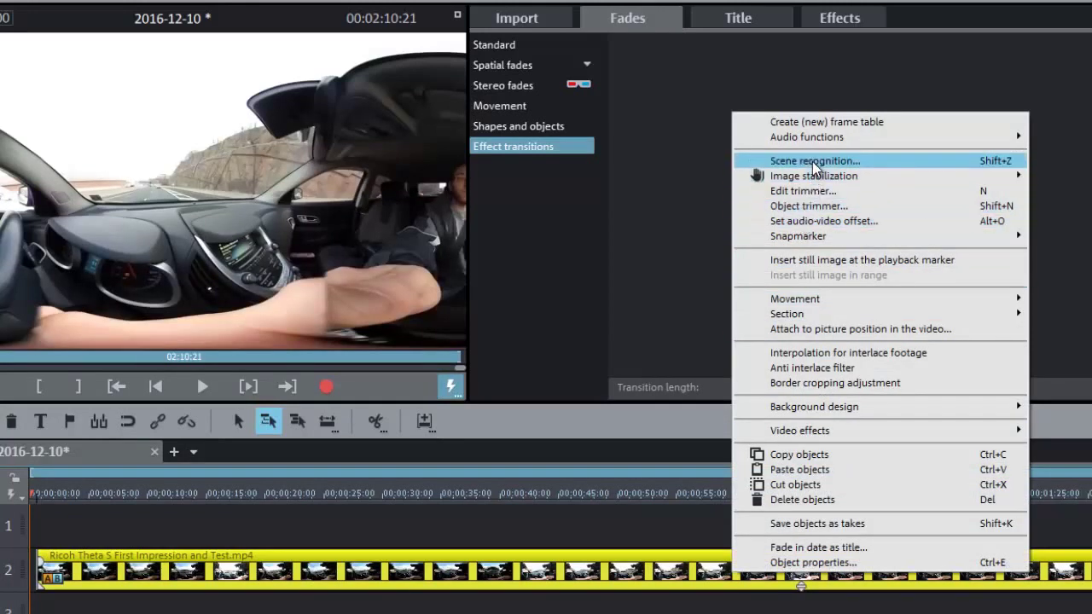
{"action": "mouse_move", "coordinate": [832, 297]}
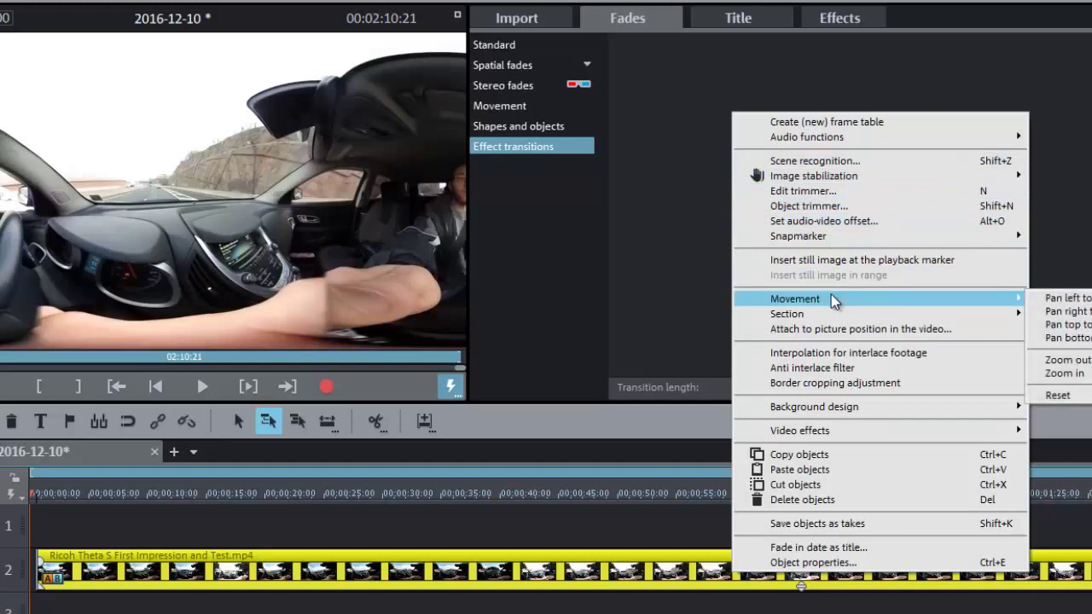
Apply a Zoom in movement to the clip and play it from the project start
{"action": "left_click", "coordinate": [1066, 373]}
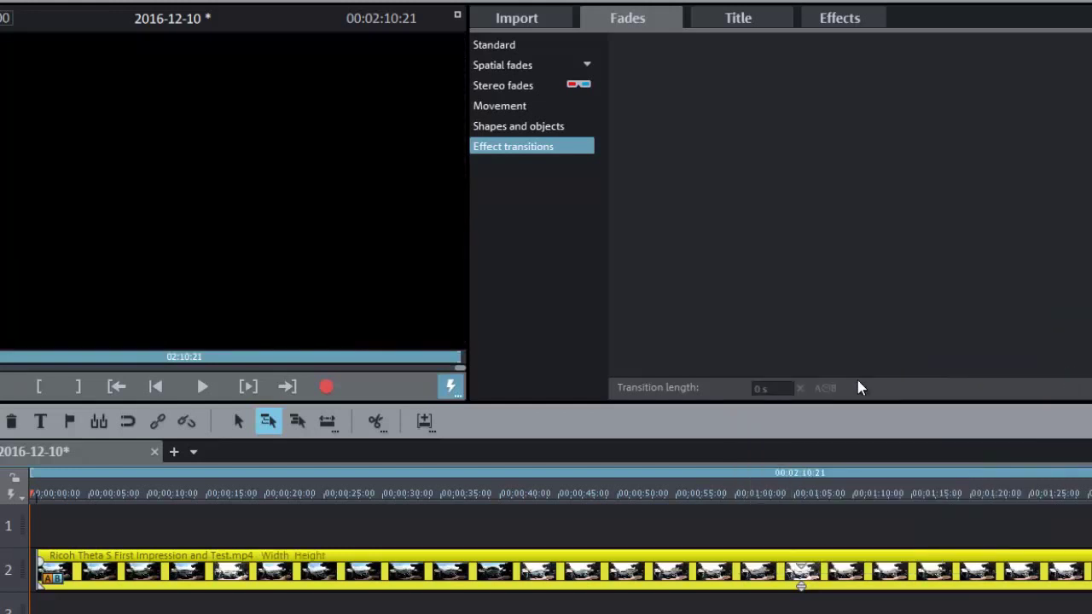
{"action": "left_click_drag", "start_coordinate": [50, 493], "coordinate": [34, 494]}
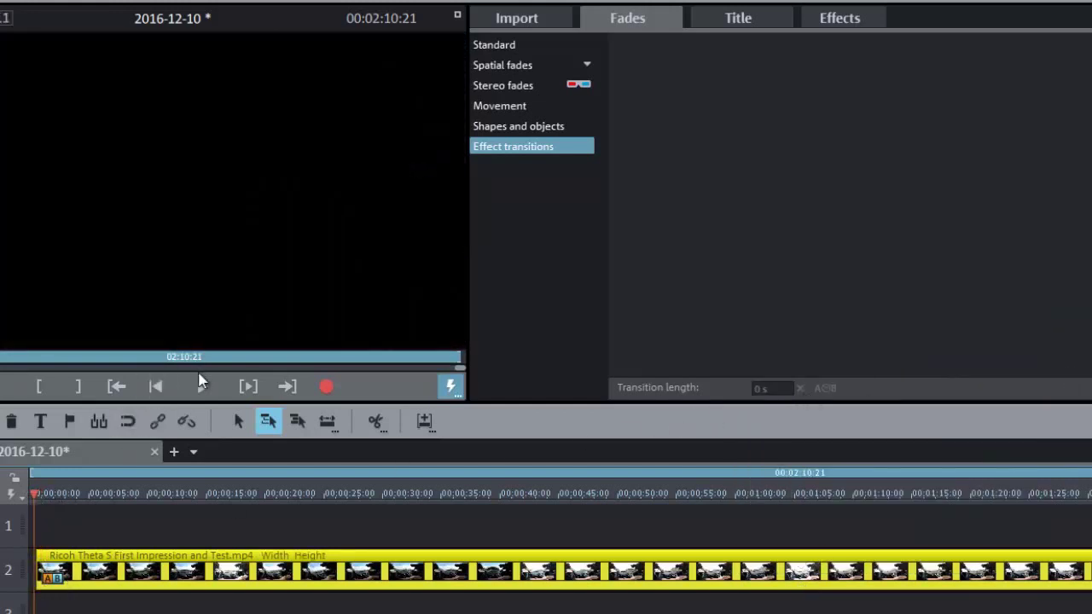
{"action": "left_click", "coordinate": [202, 387]}
{"action": "left_click", "coordinate": [202, 388]}
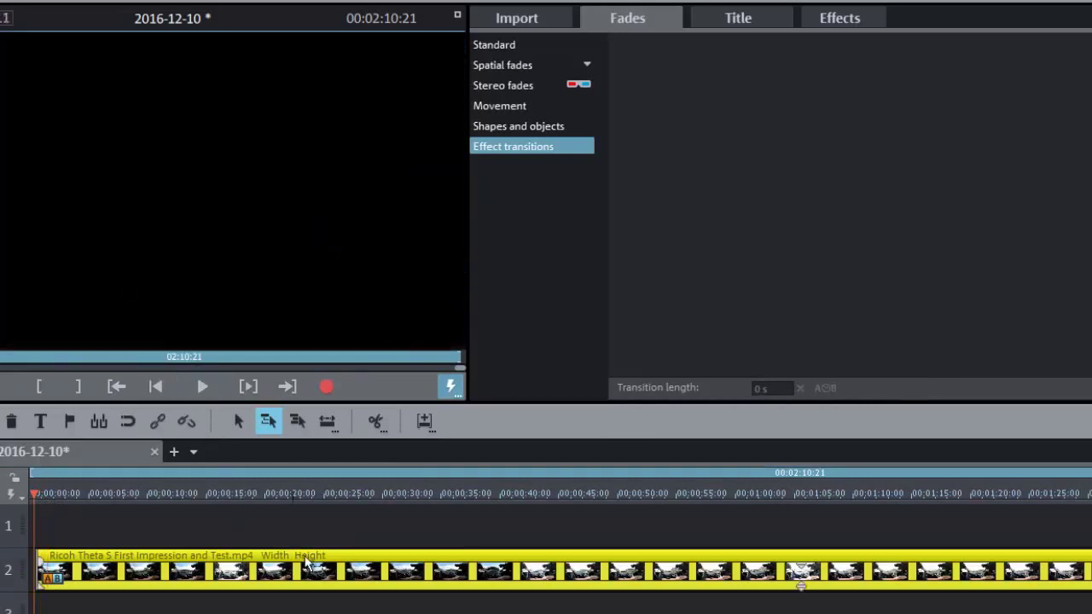
Add a Pan right to left movement to the clip and play the result from the beginning
{"action": "right_click", "coordinate": [299, 564]}
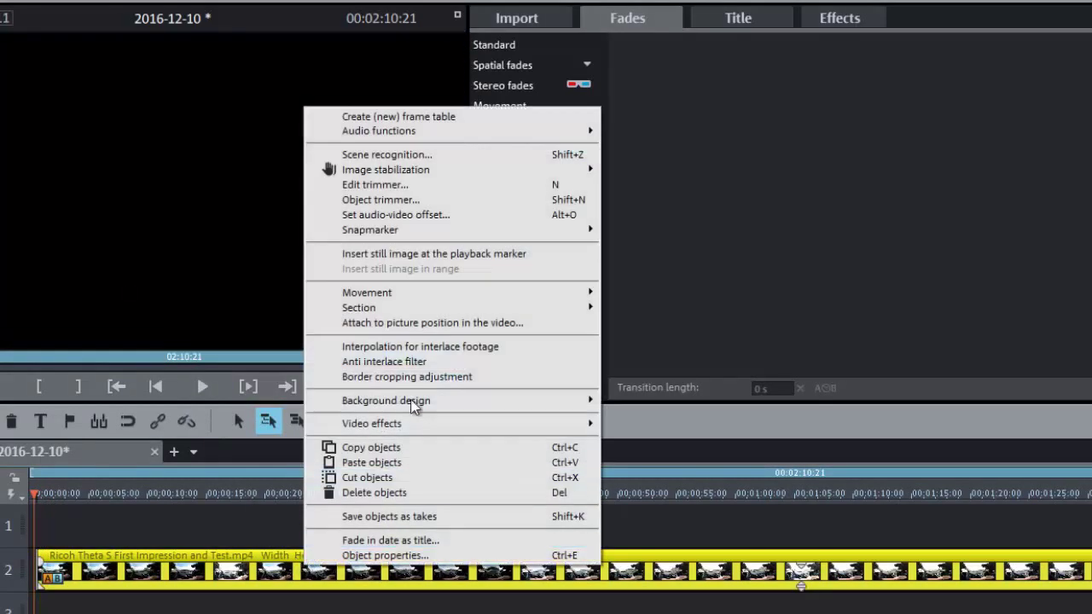
{"action": "mouse_move", "coordinate": [587, 298]}
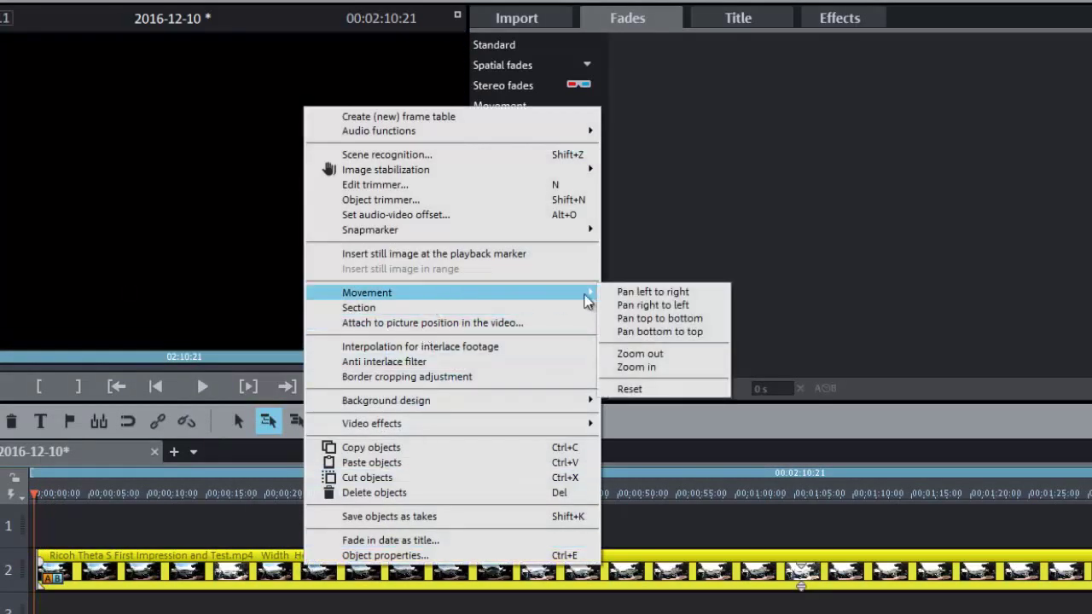
{"action": "left_click", "coordinate": [668, 305]}
{"action": "left_click", "coordinate": [47, 495]}
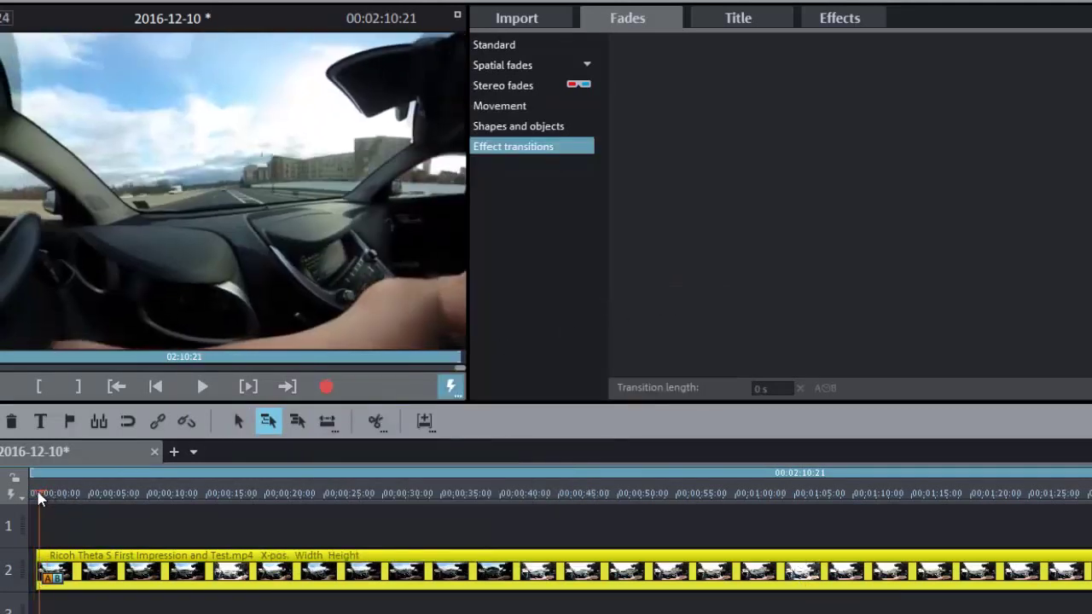
{"action": "left_click", "coordinate": [32, 495]}
{"action": "key", "text": "space"}
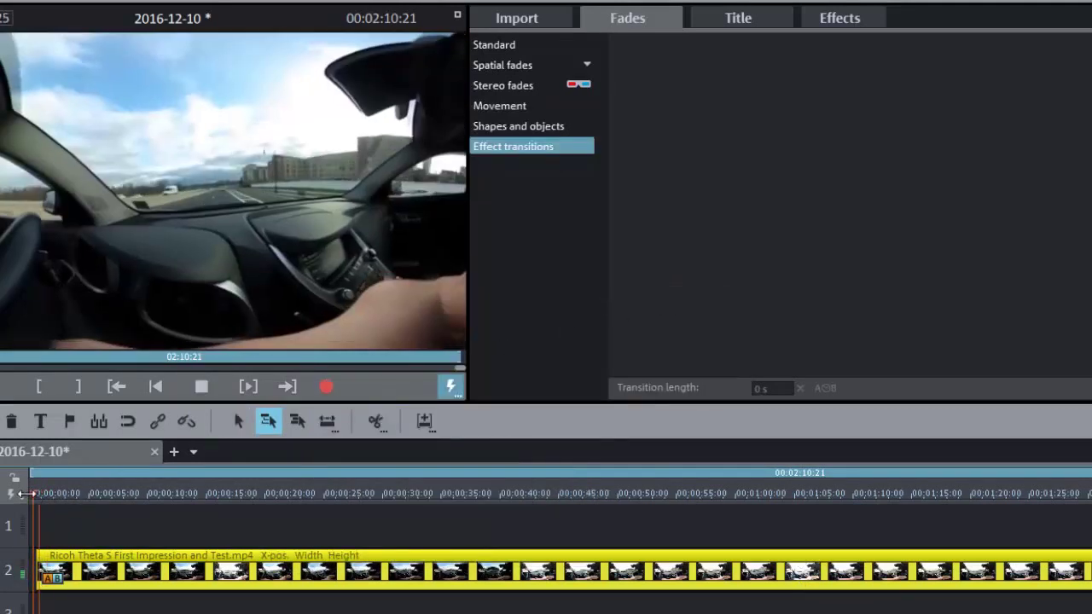
{"action": "key", "text": "space"}
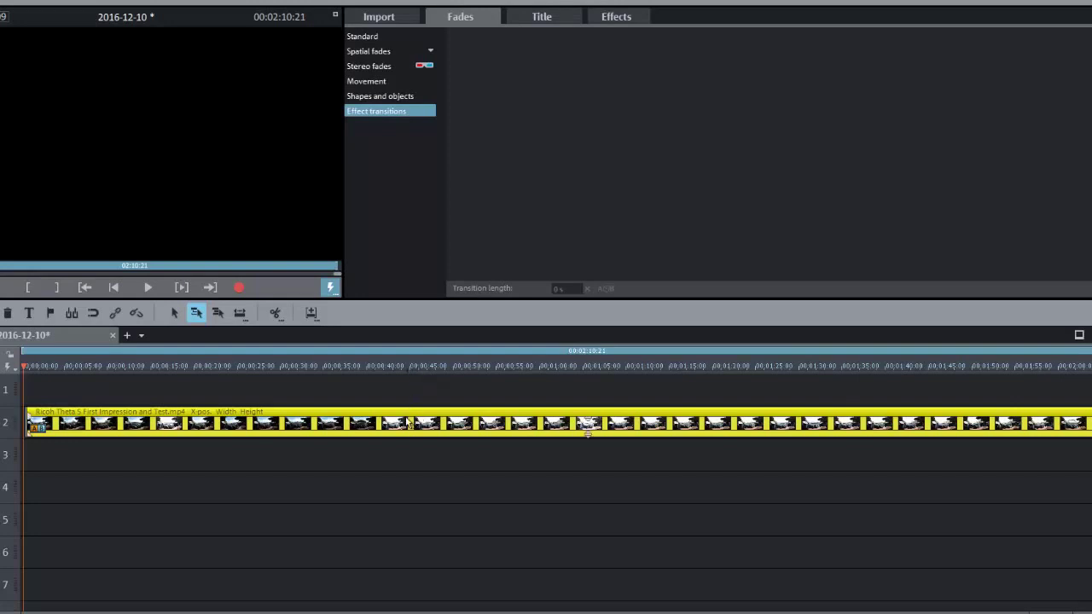
Move the playhead to about 40 s and set the clip section to Zoom x2
{"action": "left_click", "coordinate": [393, 379]}
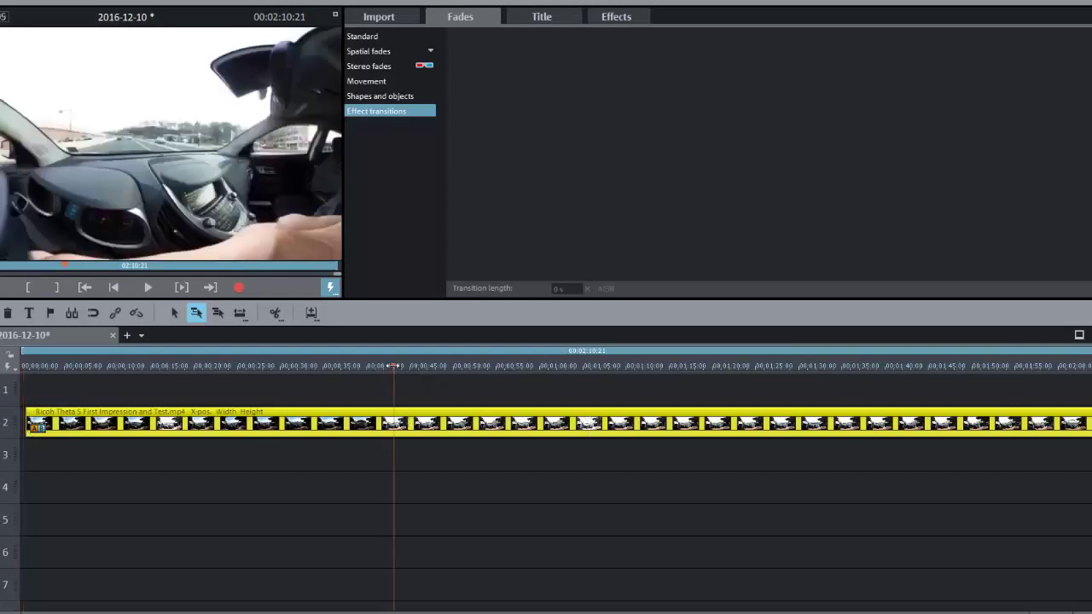
{"action": "right_click", "coordinate": [415, 415]}
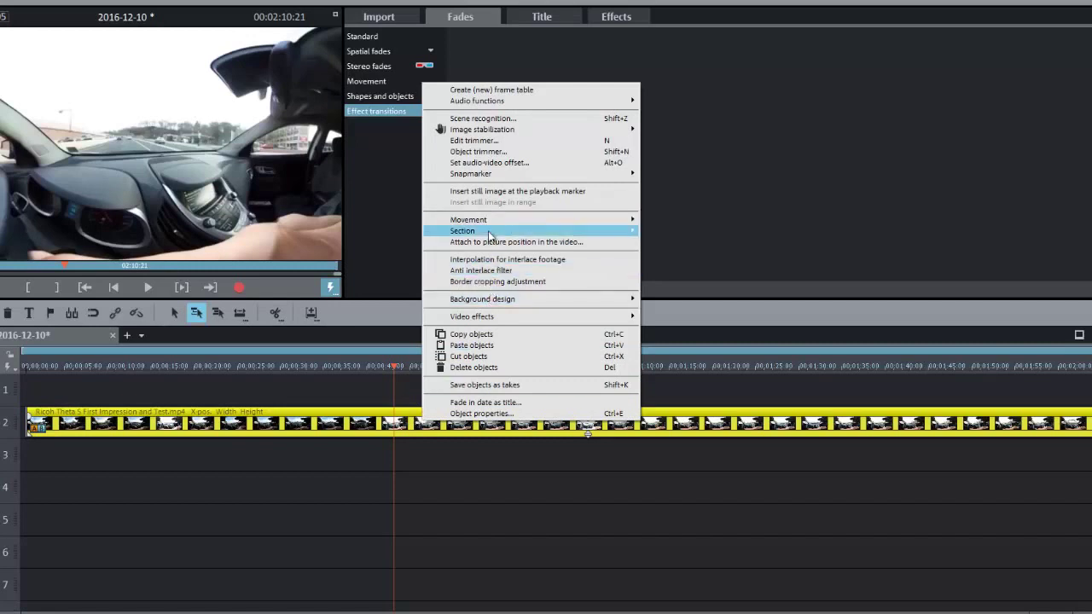
{"action": "mouse_move", "coordinate": [490, 235]}
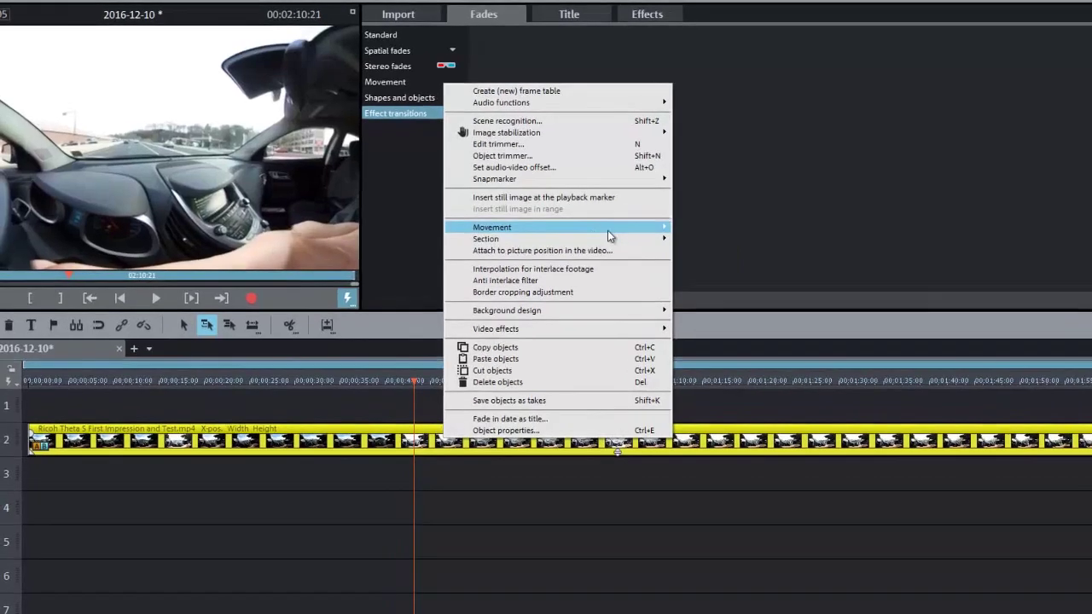
{"action": "mouse_move", "coordinate": [648, 239]}
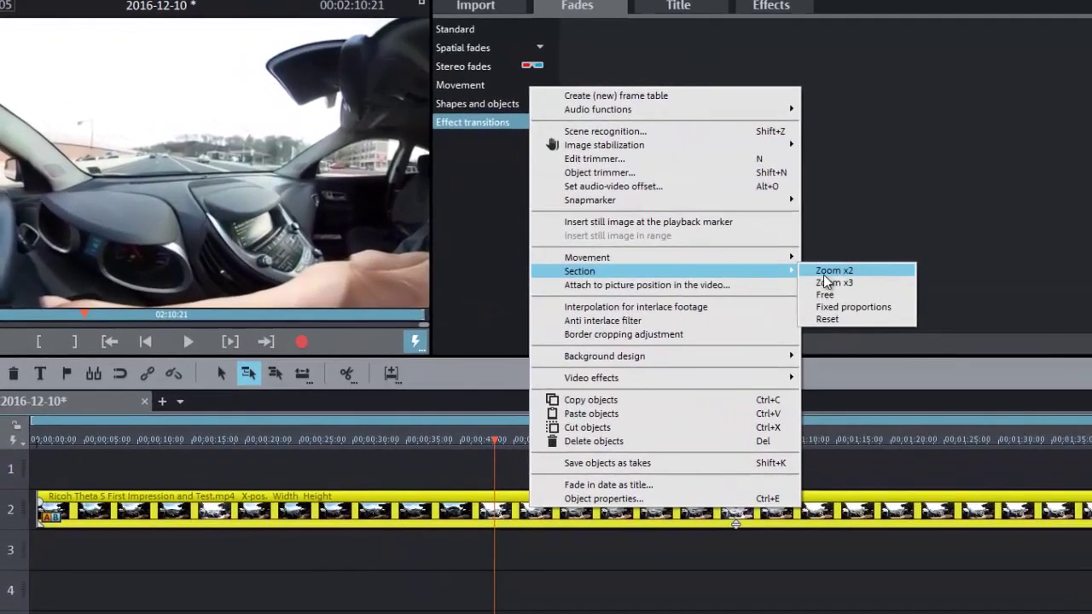
{"action": "left_click", "coordinate": [695, 241]}
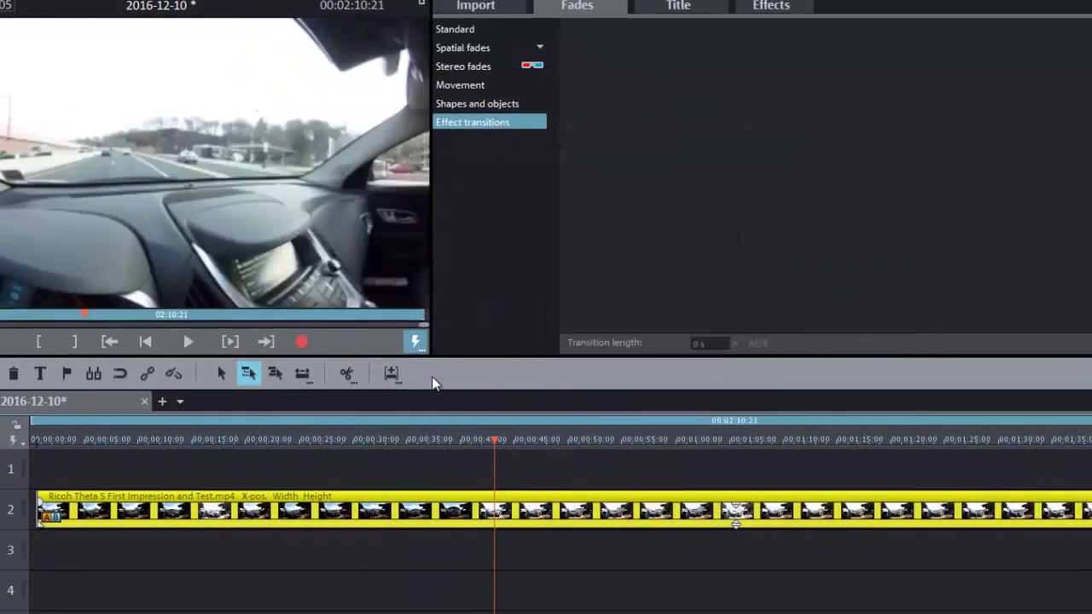
Switch the clip's section setting to Free framing
{"action": "right_click", "coordinate": [526, 491]}
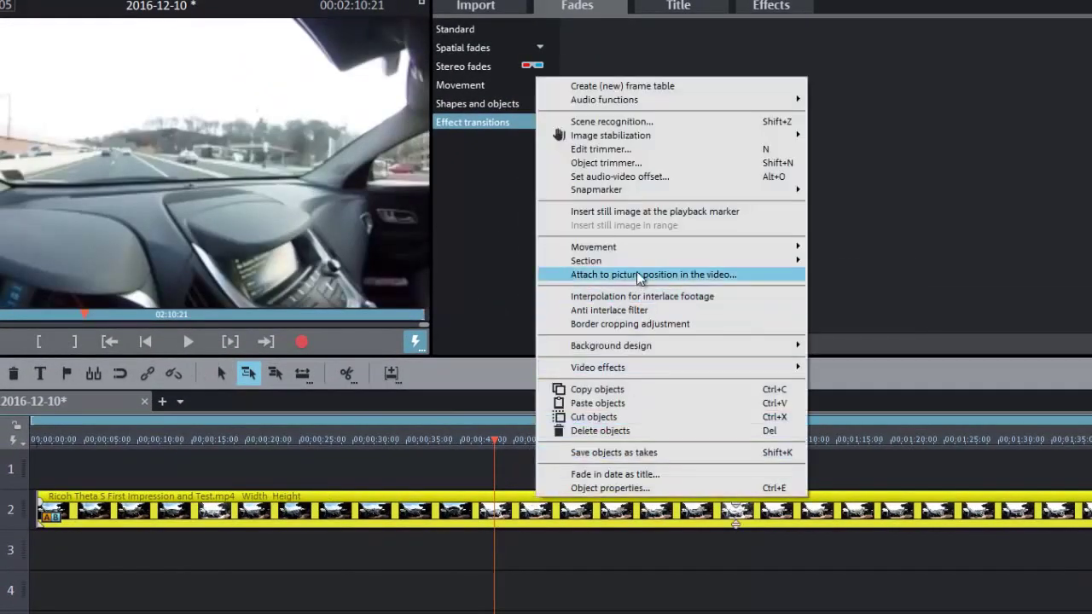
{"action": "mouse_move", "coordinate": [639, 261]}
{"action": "left_click", "coordinate": [840, 285]}
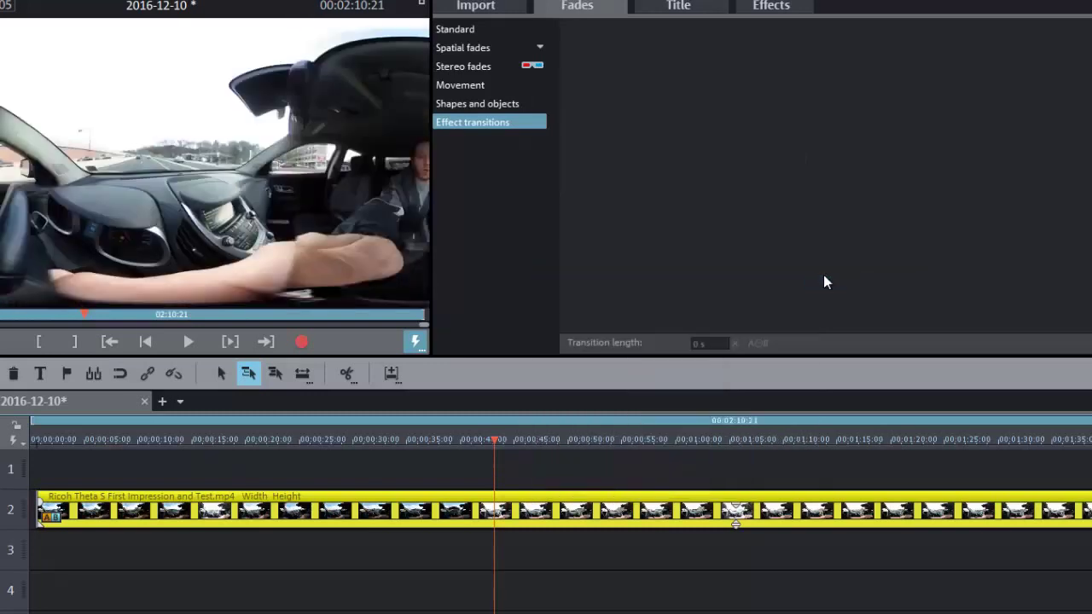
Browse the clip's Movement, Background design and Video effects options to reveal MAGIX and proDAD Mercalli 2.0 stabilization
{"action": "right_click", "coordinate": [511, 503]}
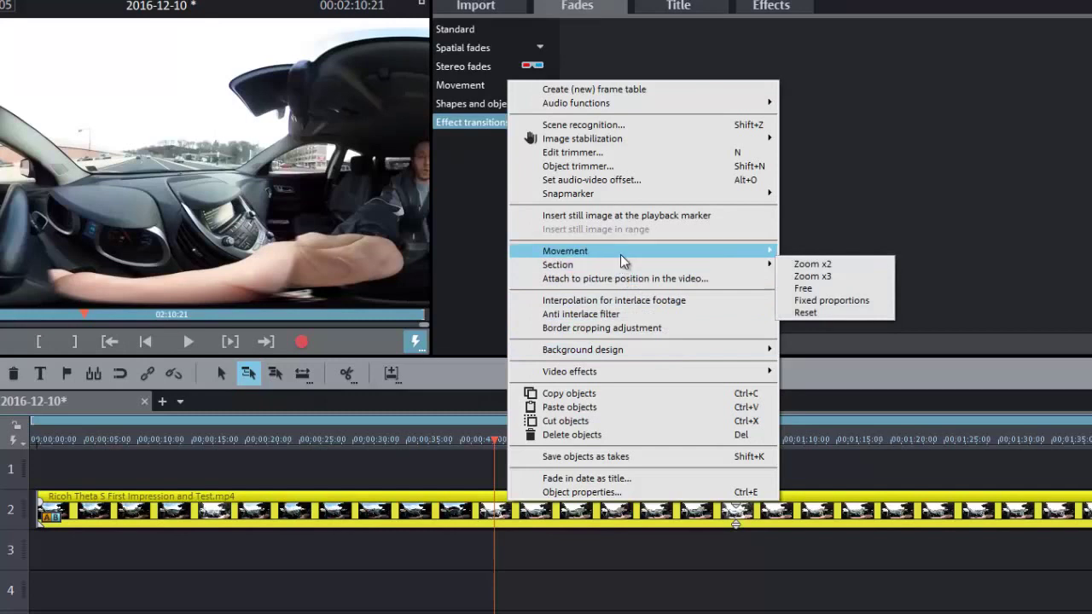
{"action": "mouse_move", "coordinate": [626, 253]}
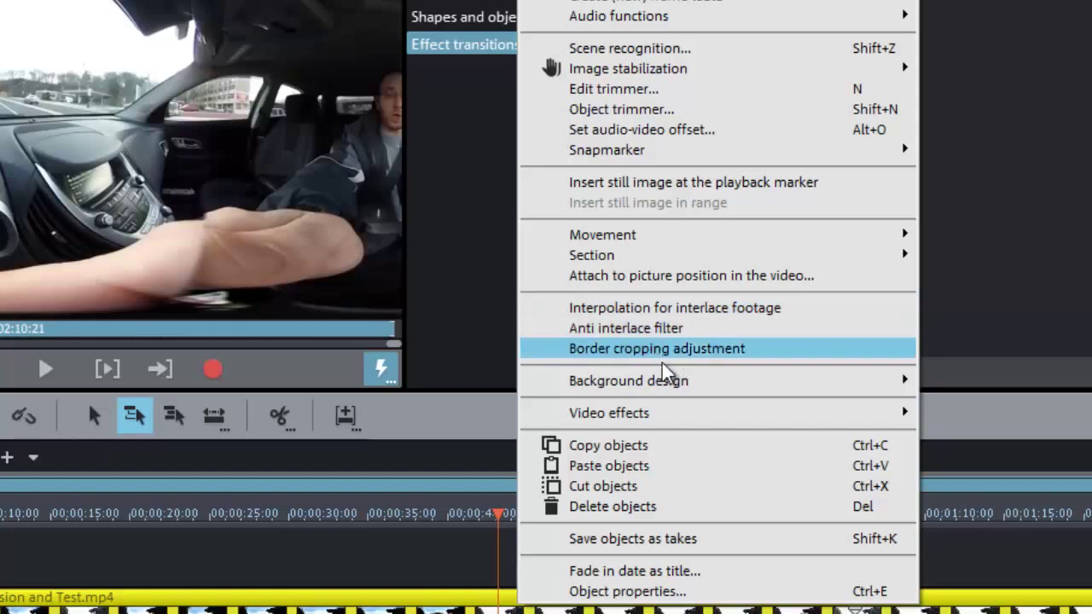
{"action": "mouse_move", "coordinate": [669, 385]}
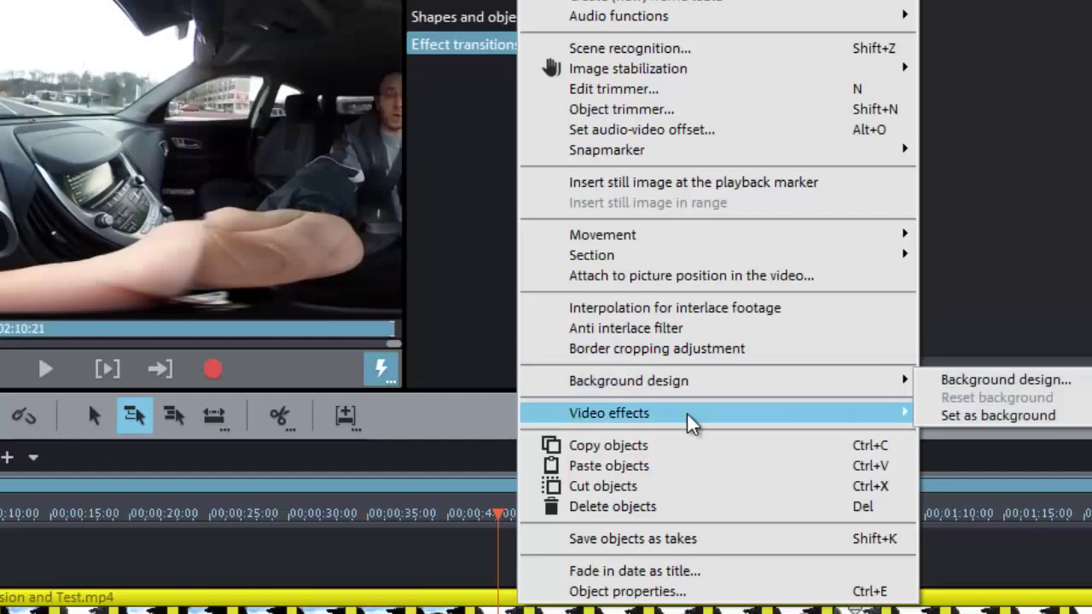
{"action": "mouse_move", "coordinate": [690, 418]}
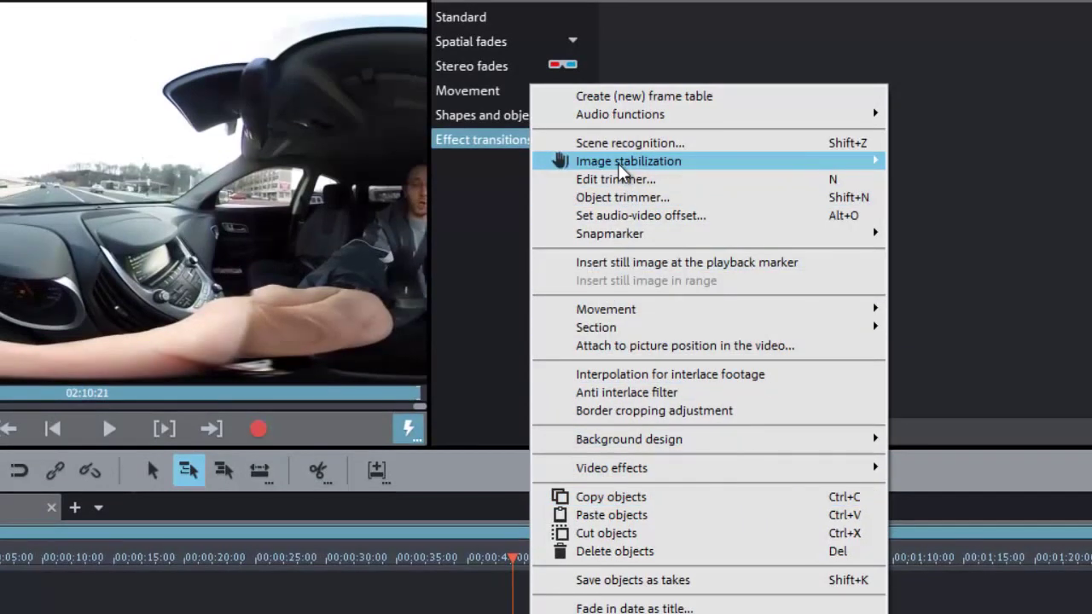
{"action": "mouse_move", "coordinate": [625, 166]}
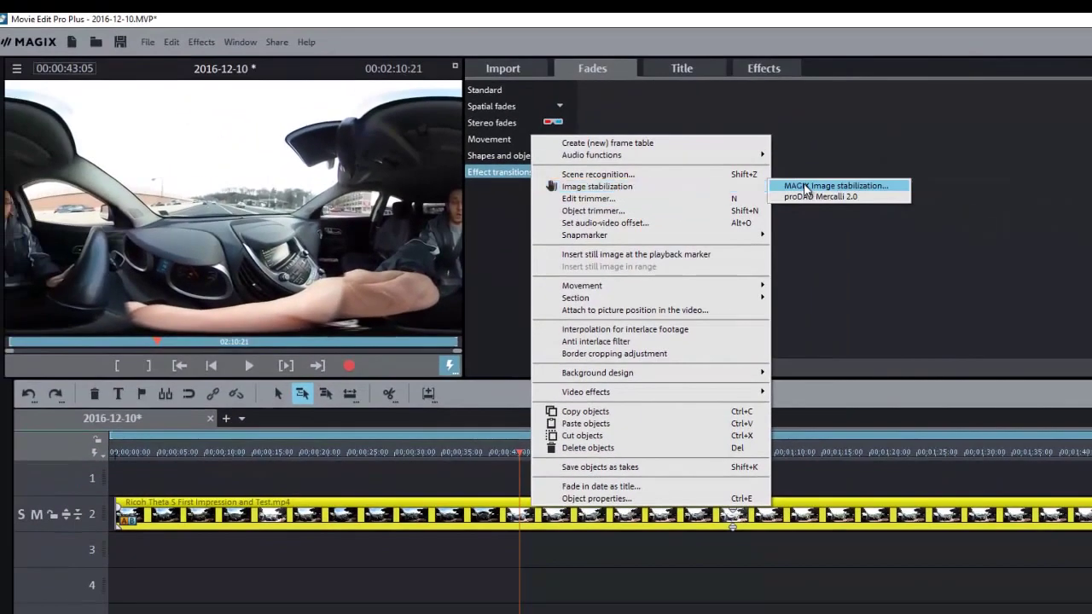
Review the MAGIX Image stabilization settings (radius 30, smoothing 10) and cancel without applying
{"action": "left_click", "coordinate": [945, 159]}
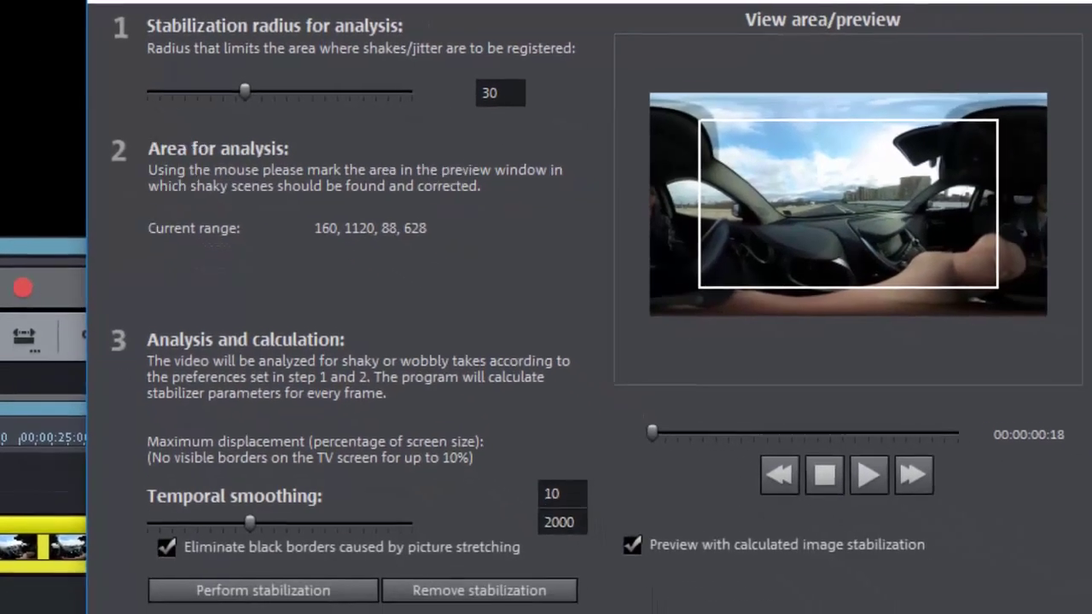
{"action": "left_click", "coordinate": [790, 543]}
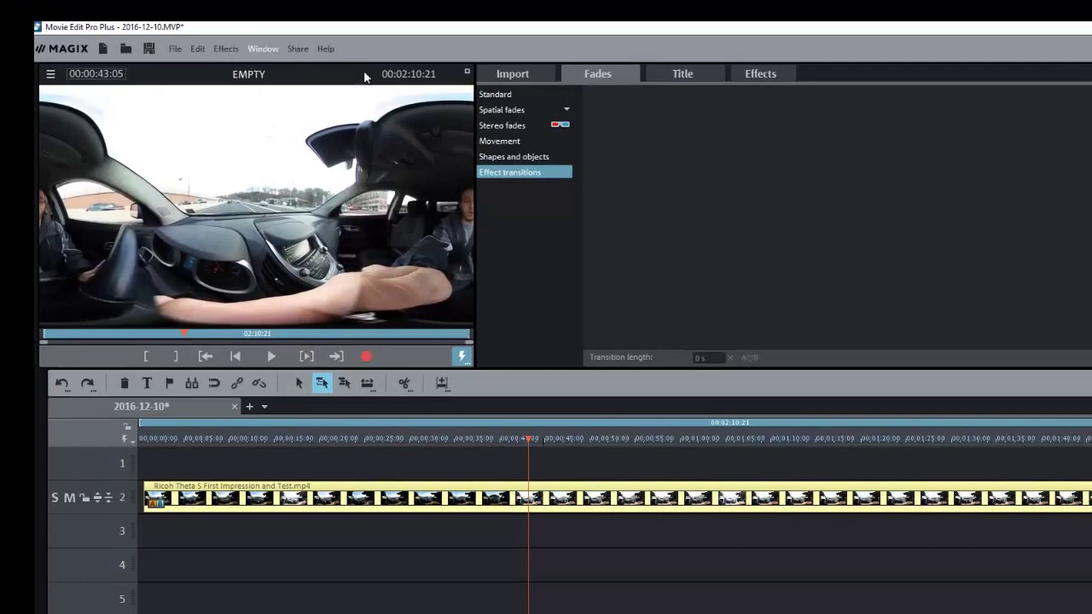
Show the Edit menu's Cutting submenu: Split scene, Remove scene start/end, Remove scene, Split movie
{"action": "left_click", "coordinate": [226, 50]}
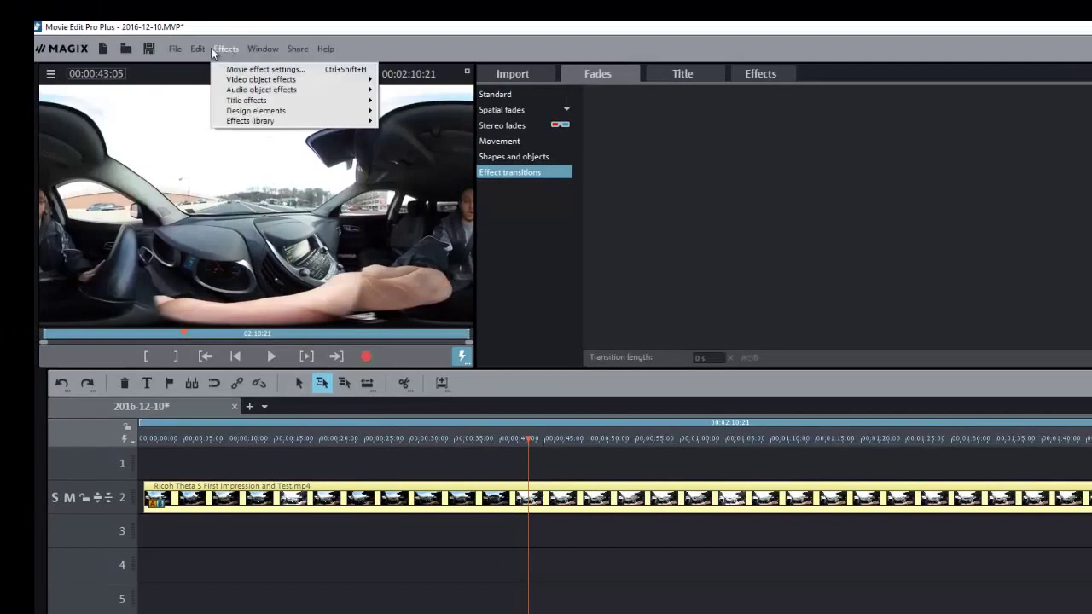
{"action": "mouse_move", "coordinate": [189, 49]}
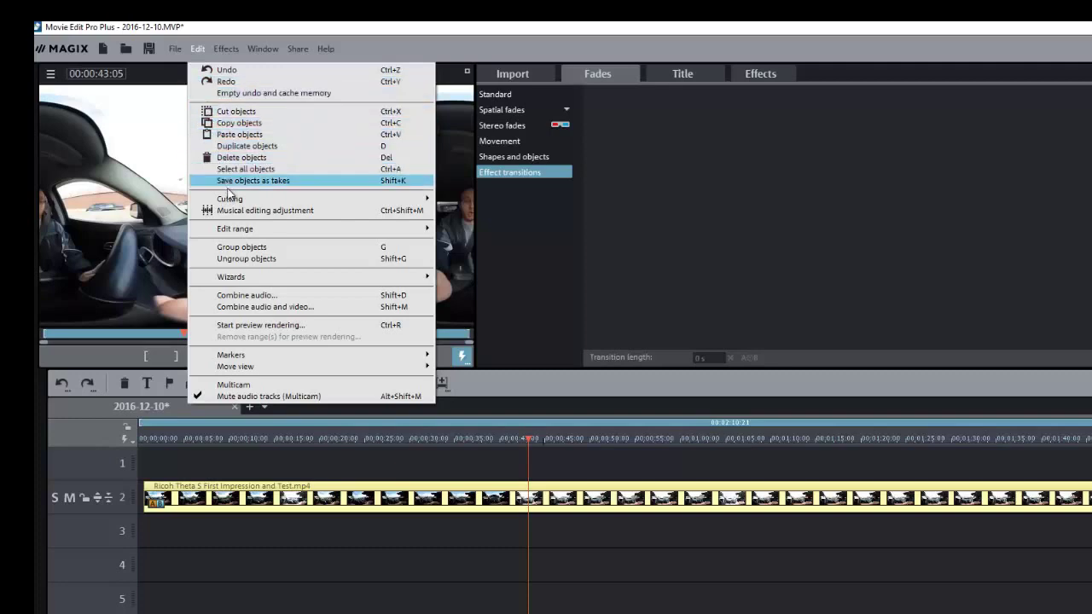
{"action": "mouse_move", "coordinate": [229, 201]}
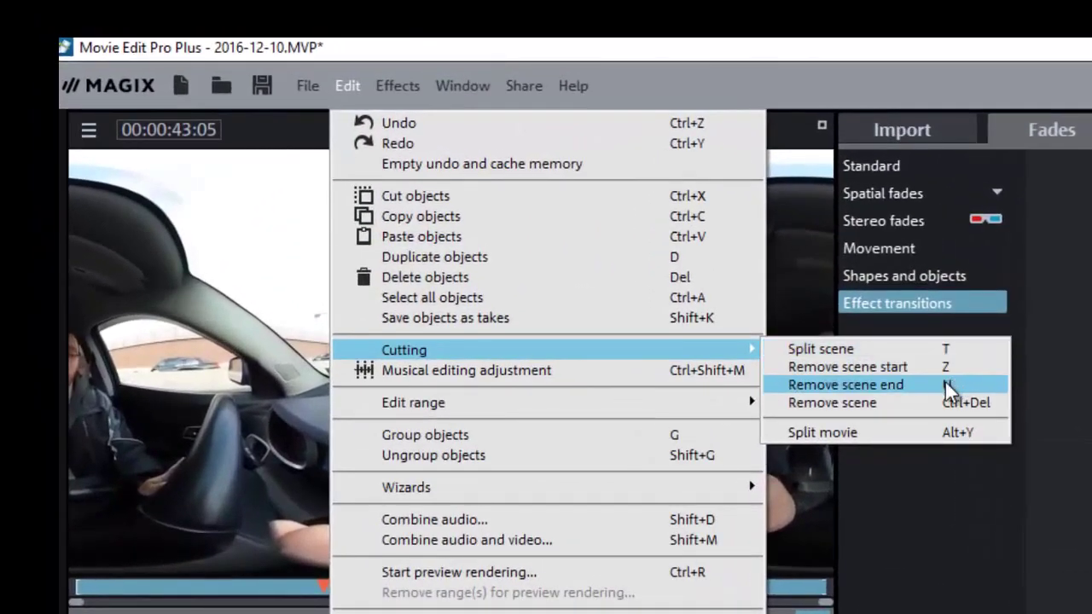
Try Musical editing adjustment, dismiss the no-audio warning, then show and close the audio mixer with M
{"action": "left_click", "coordinate": [681, 369]}
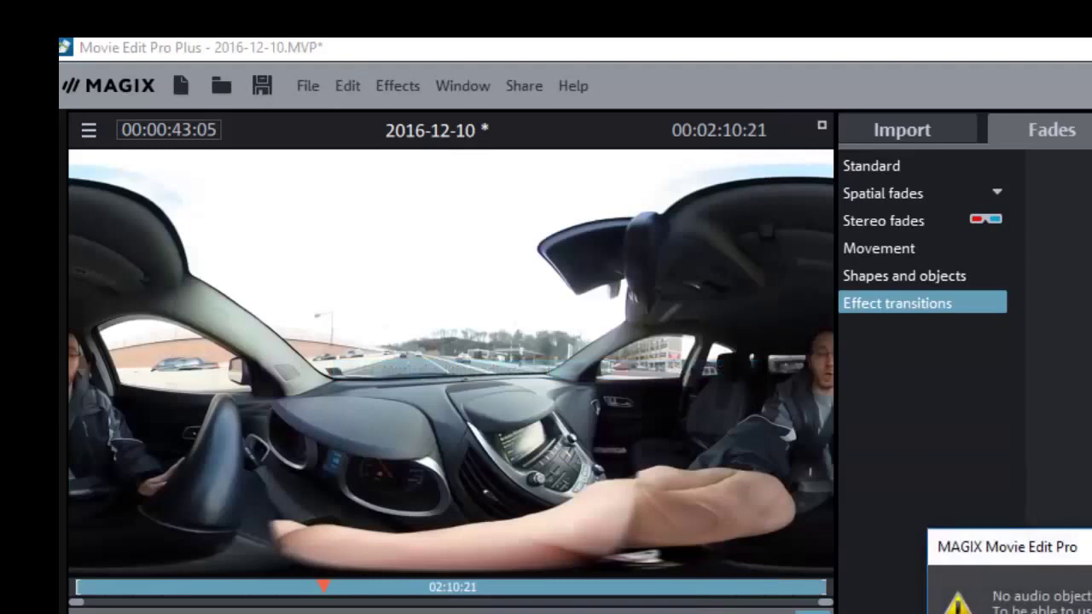
{"action": "key", "text": "Return"}
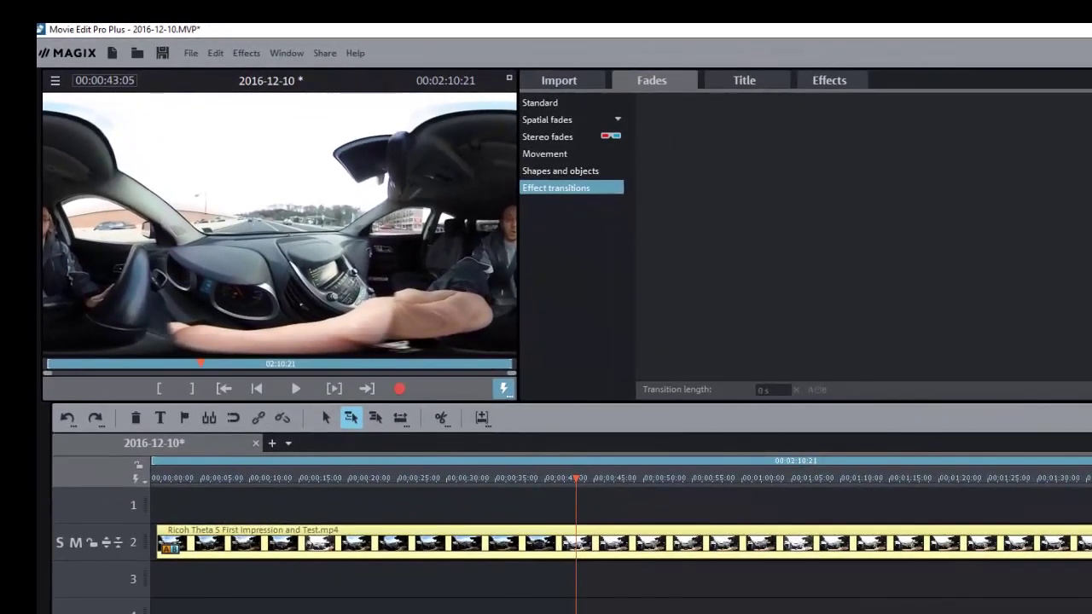
{"action": "key", "text": "m"}
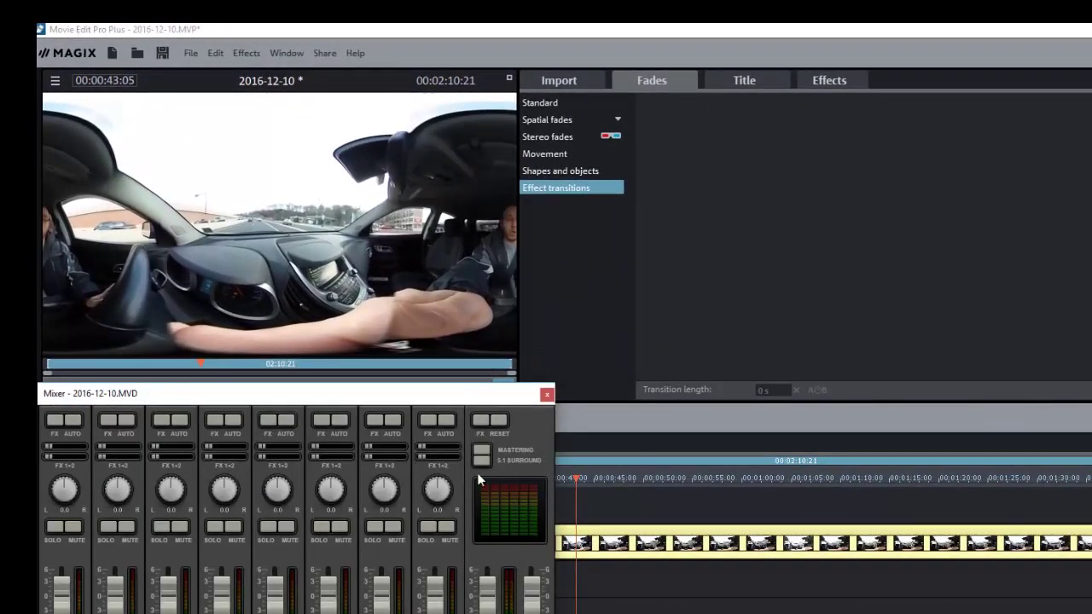
{"action": "left_click", "coordinate": [547, 394]}
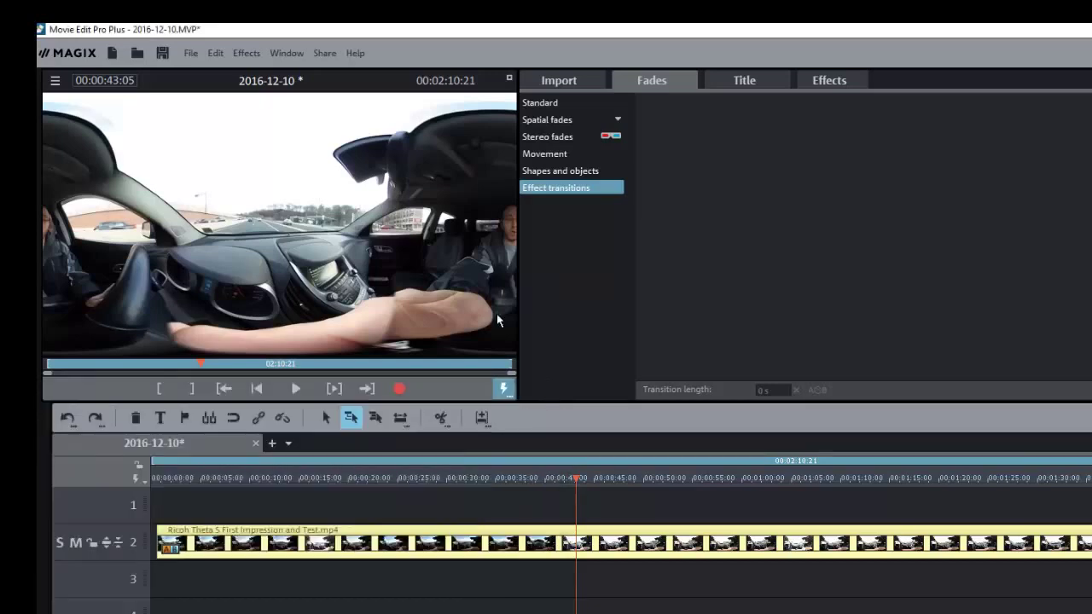
{"action": "left_click", "coordinate": [220, 53]}
{"action": "left_click", "coordinate": [213, 53]}
{"action": "left_click", "coordinate": [217, 52]}
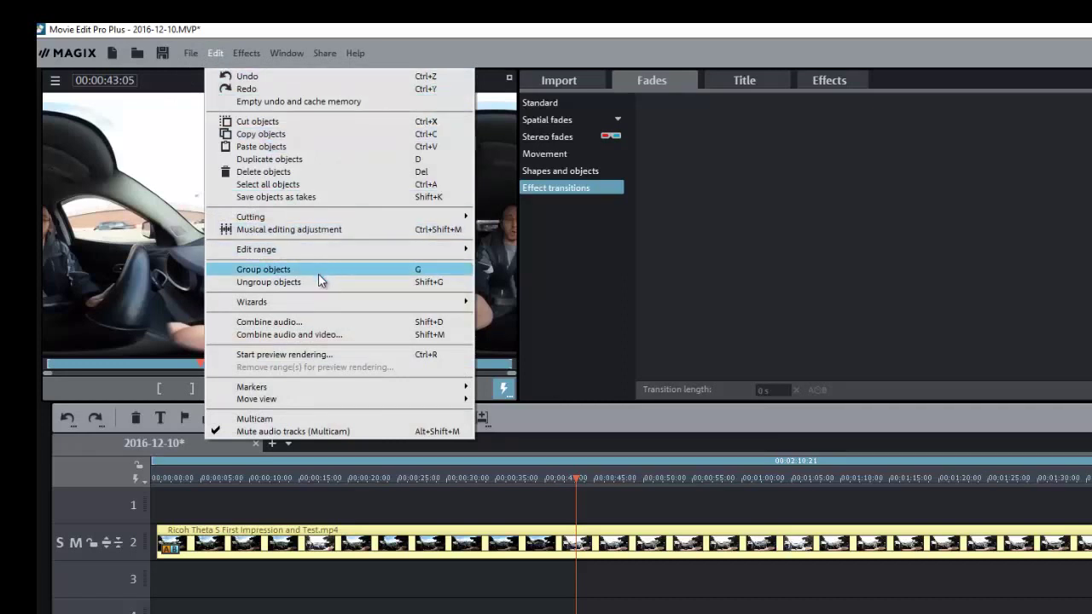
Launch the Slideshow Maker wizard from the Wizards submenu, then cancel it
{"action": "mouse_move", "coordinate": [318, 302]}
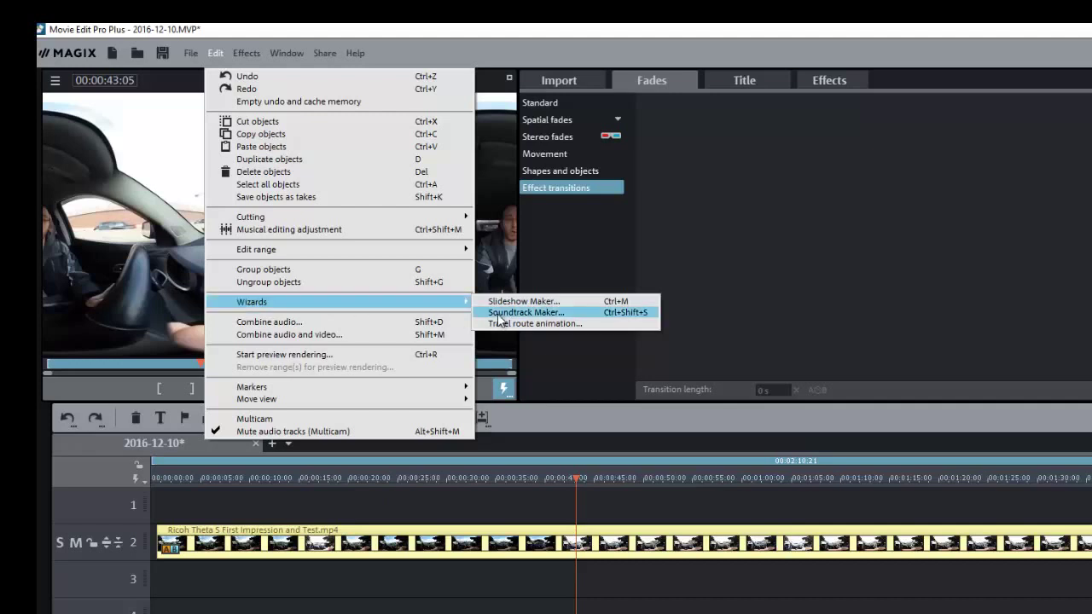
{"action": "left_click", "coordinate": [524, 302]}
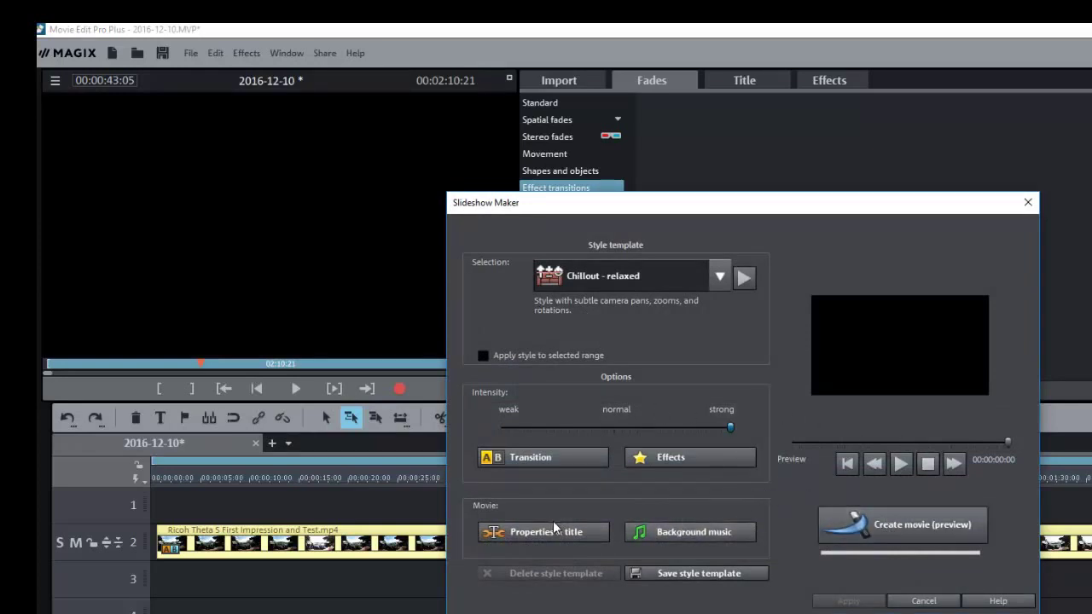
{"action": "left_click", "coordinate": [936, 602]}
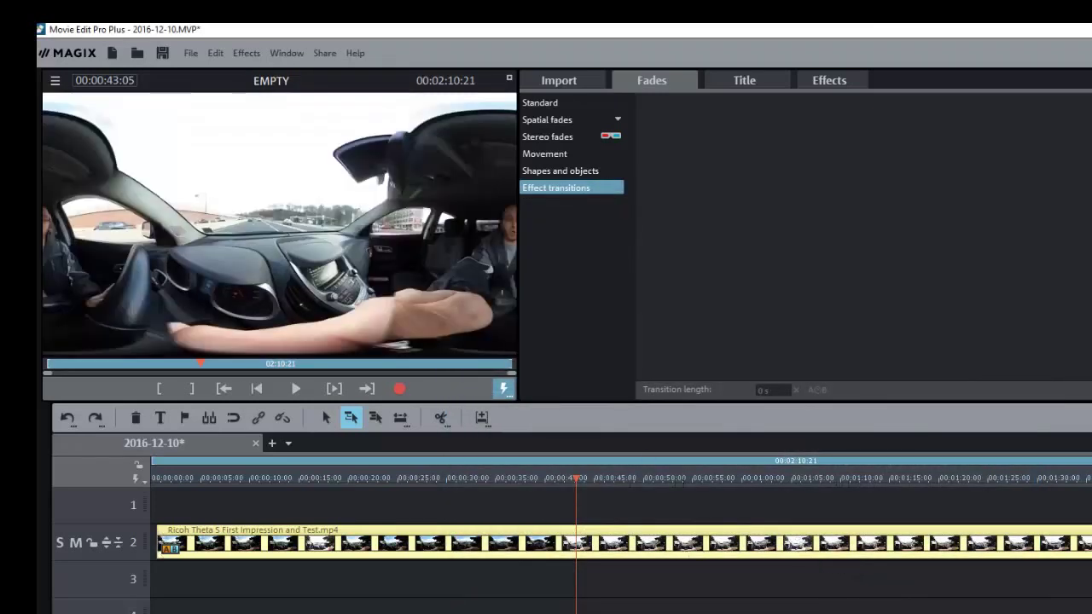
Show the Wizards submenu listing Slideshow Maker, Soundtrack Maker and Travel route animation
{"action": "left_click", "coordinate": [246, 53]}
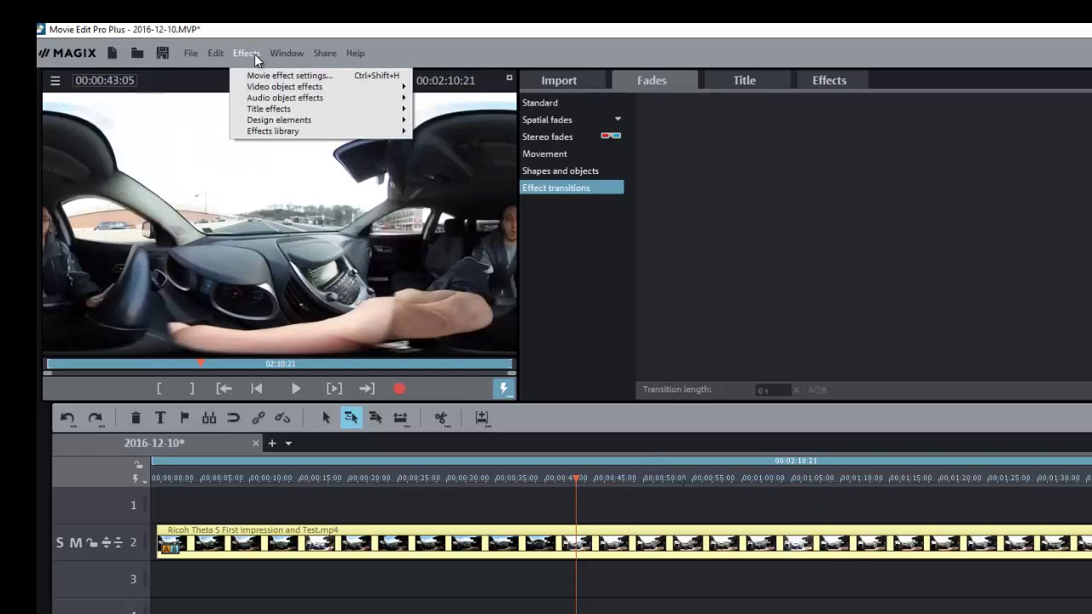
{"action": "mouse_move", "coordinate": [217, 54]}
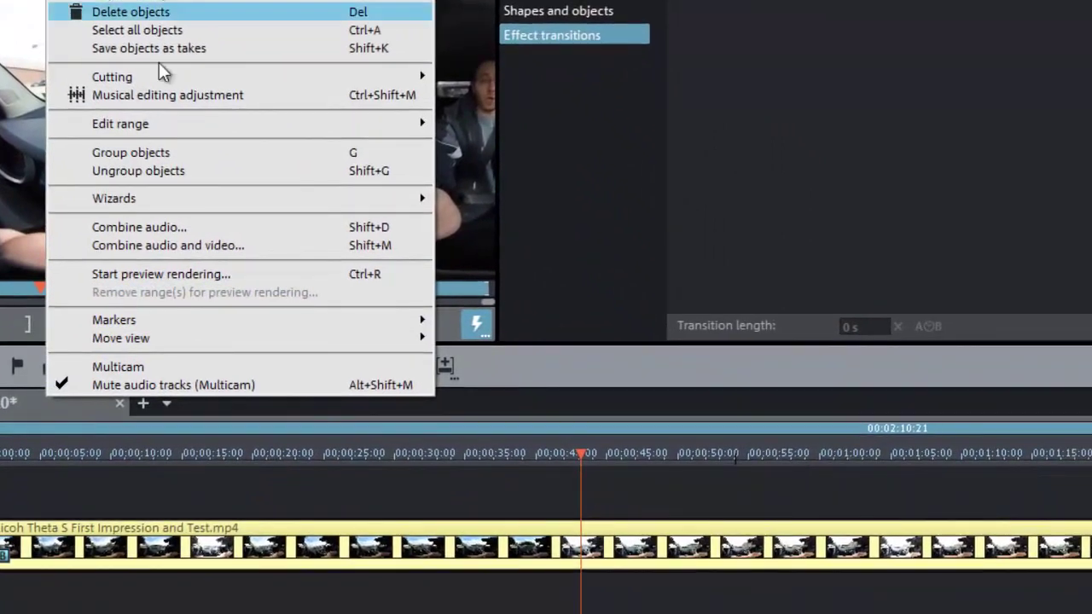
{"action": "mouse_move", "coordinate": [214, 213]}
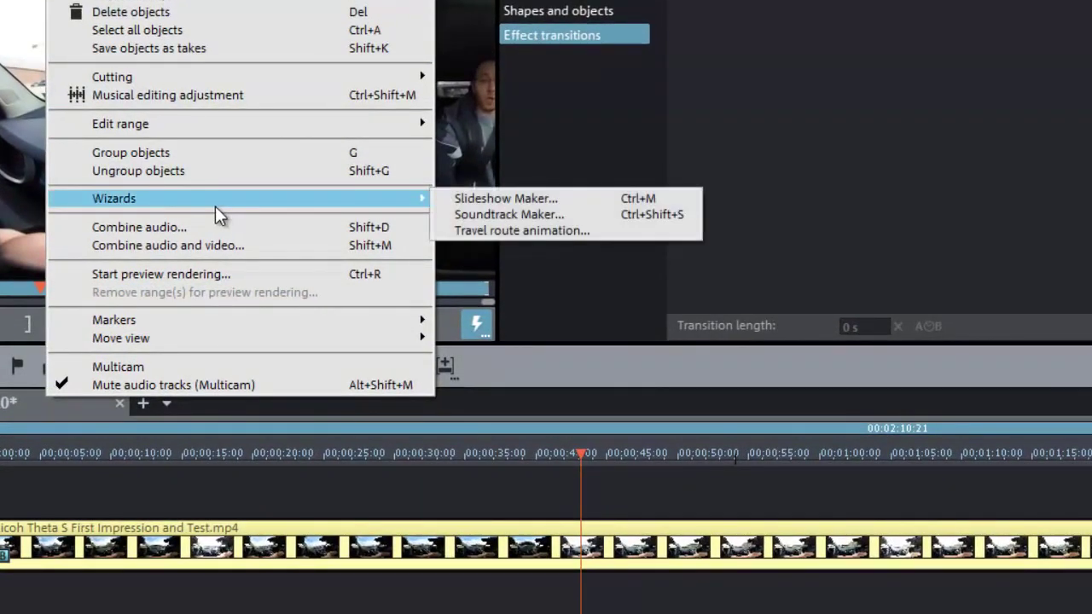
Open Travel route animation and set New York, NY as the first waypoint
{"action": "left_click", "coordinate": [496, 231]}
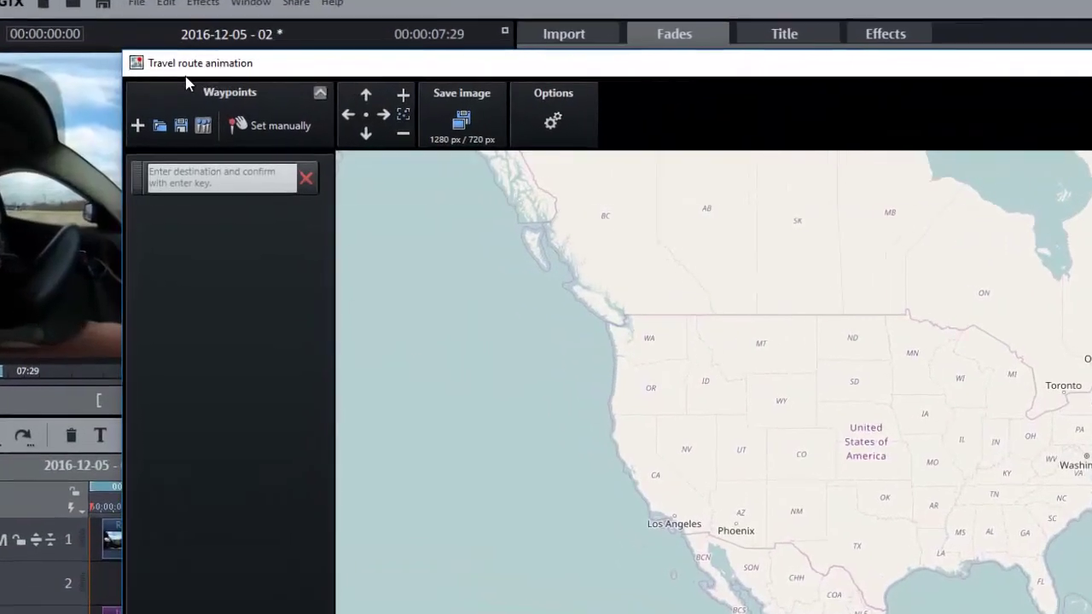
{"action": "left_click", "coordinate": [251, 186]}
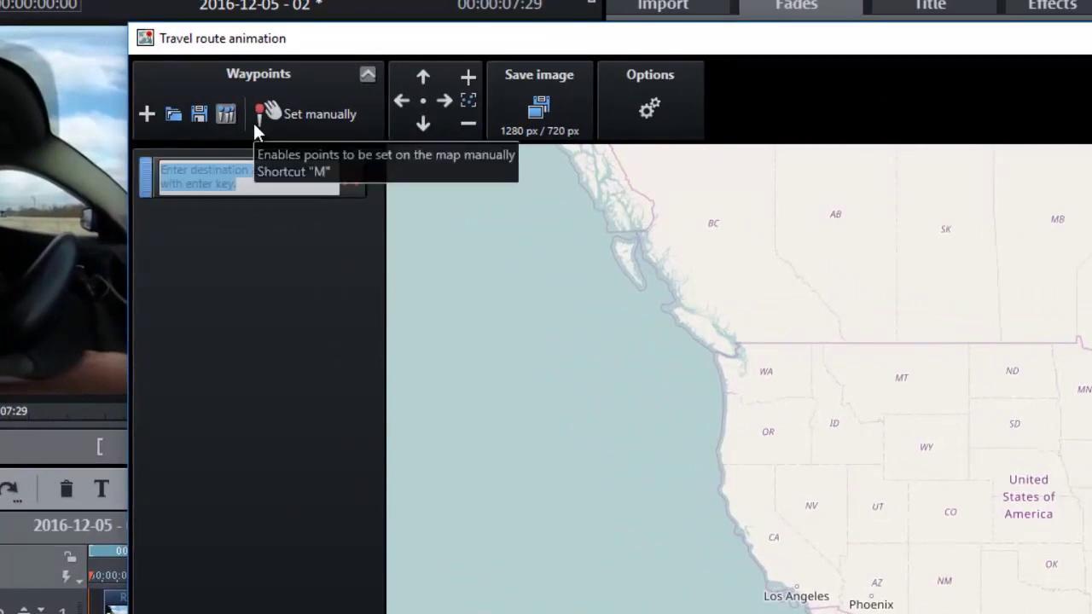
{"action": "type", "text": "New Yor"}
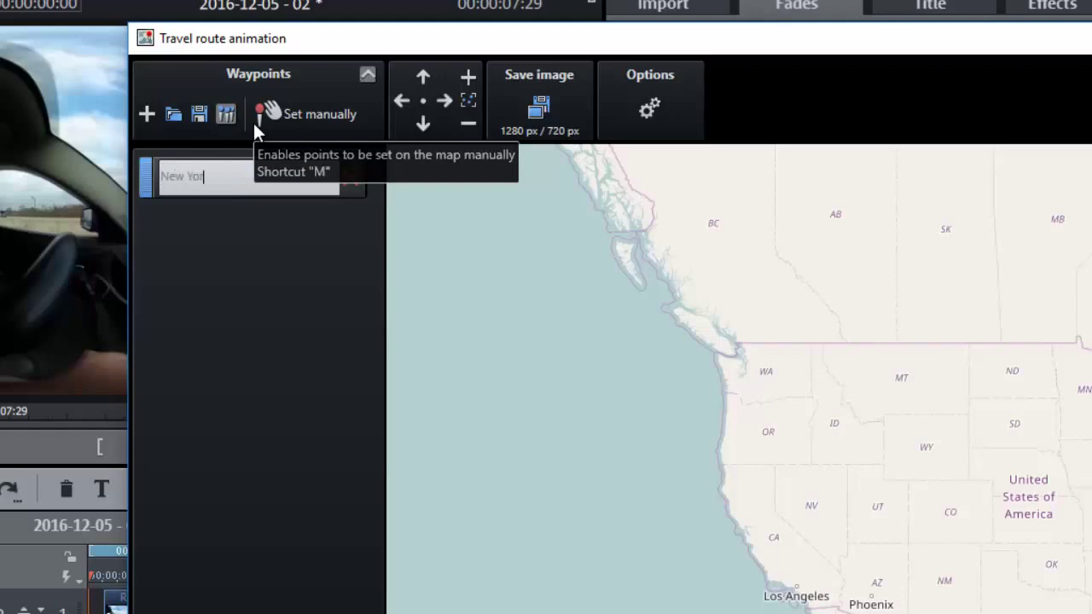
{"action": "type", "text": "k , N"}
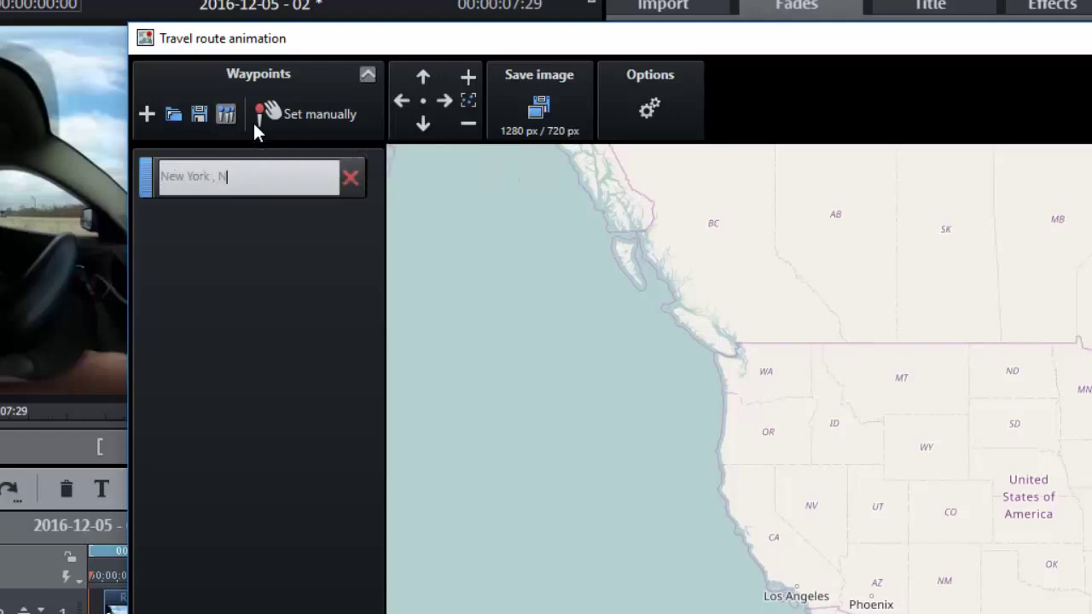
{"action": "type", "text": "Y"}
{"action": "key", "text": "Return"}
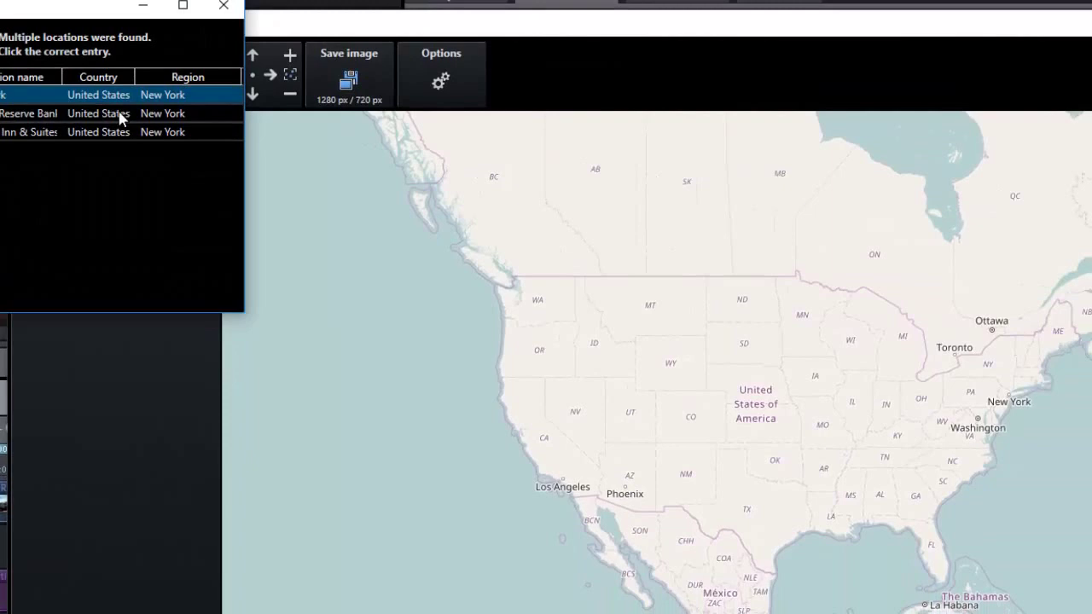
{"action": "double_click", "coordinate": [120, 119]}
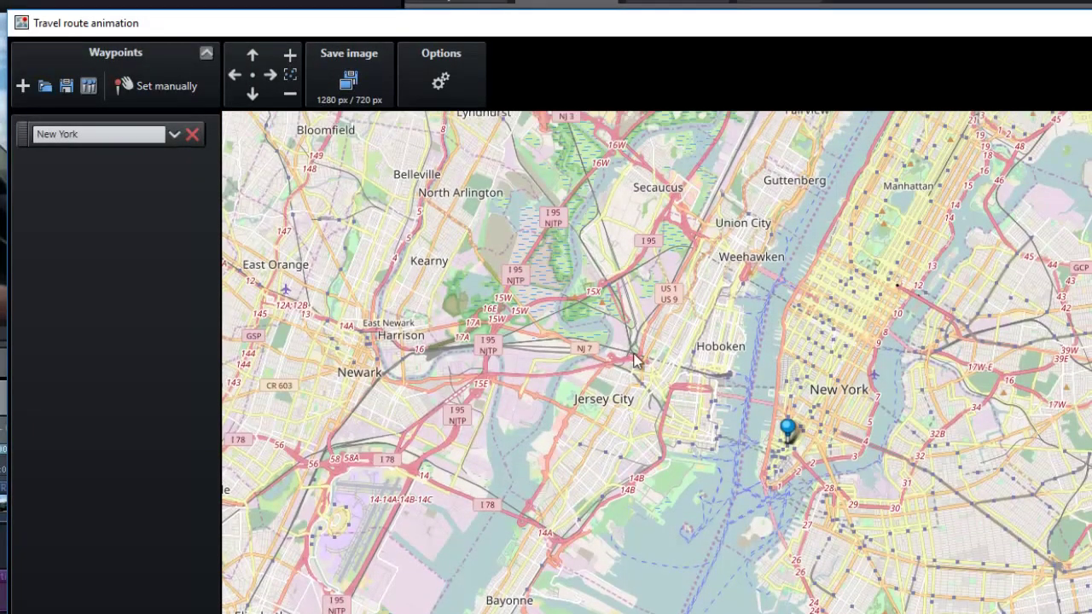
{"action": "left_click_drag", "start_coordinate": [636, 360], "coordinate": [624, 464]}
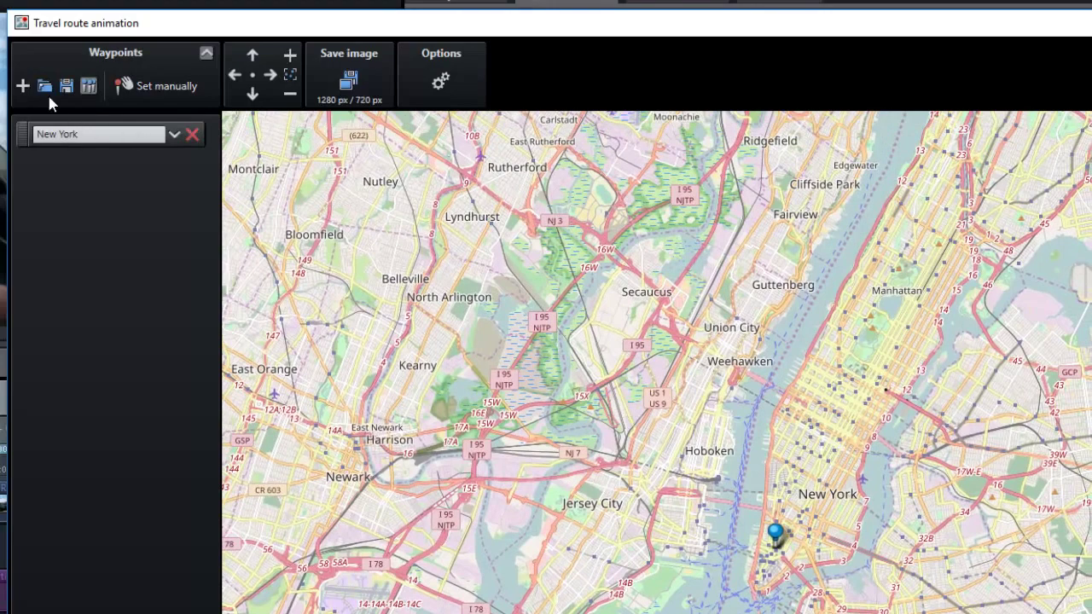
Try adding 'Toronto, Canda' as a second waypoint, then delete the misspelled, unfound entry
{"action": "left_click", "coordinate": [23, 86]}
{"action": "left_click", "coordinate": [119, 162]}
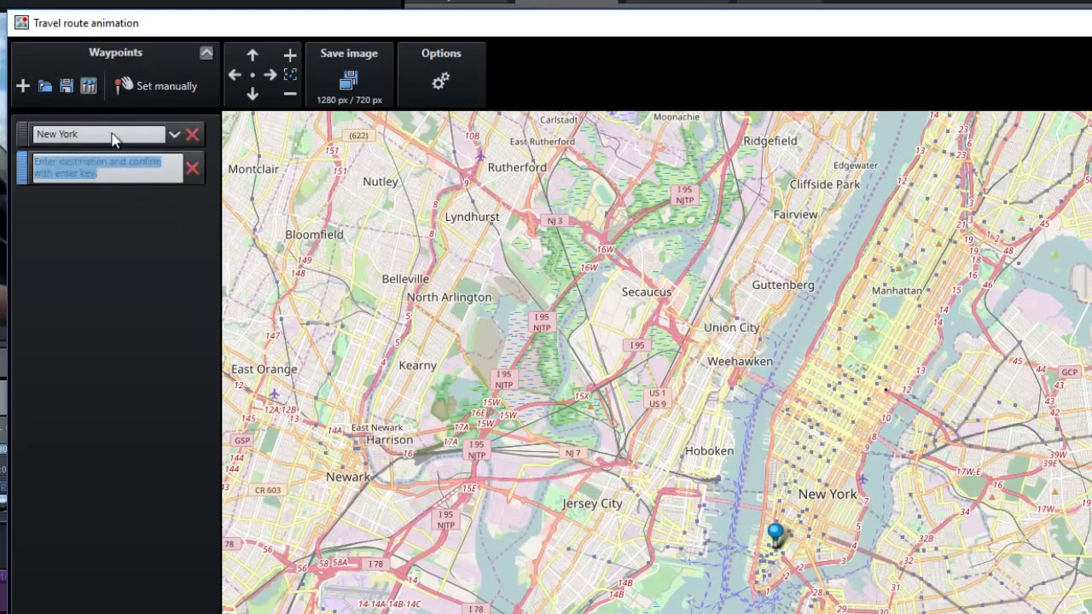
{"action": "type", "text": "Toronto"}
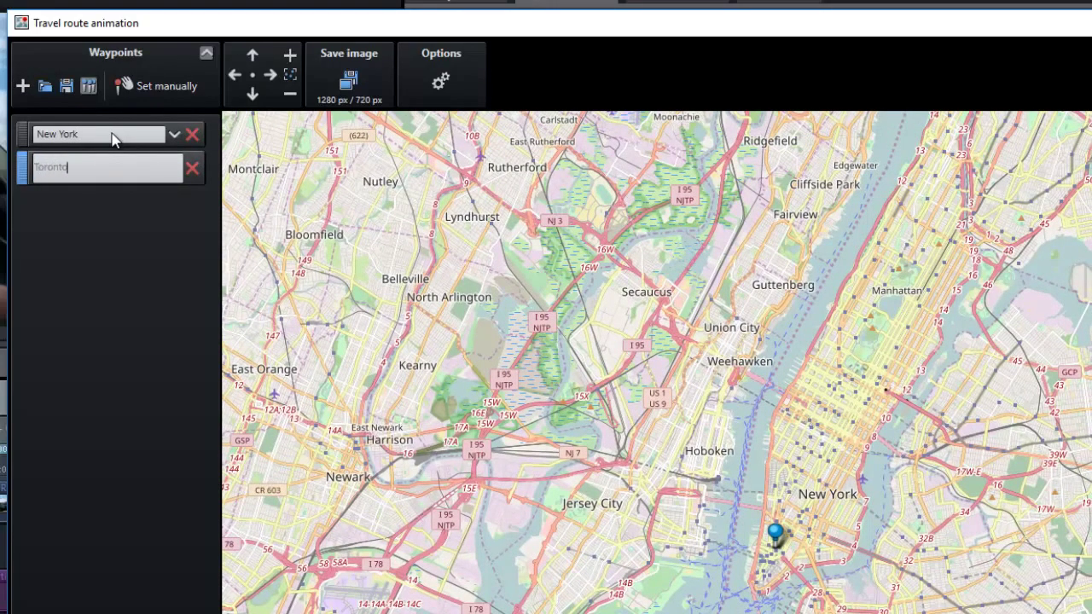
{"action": "type", "text": ", Canda"}
{"action": "key", "text": "Return"}
{"action": "left_click", "coordinate": [728, 430]}
{"action": "left_click", "coordinate": [97, 170]}
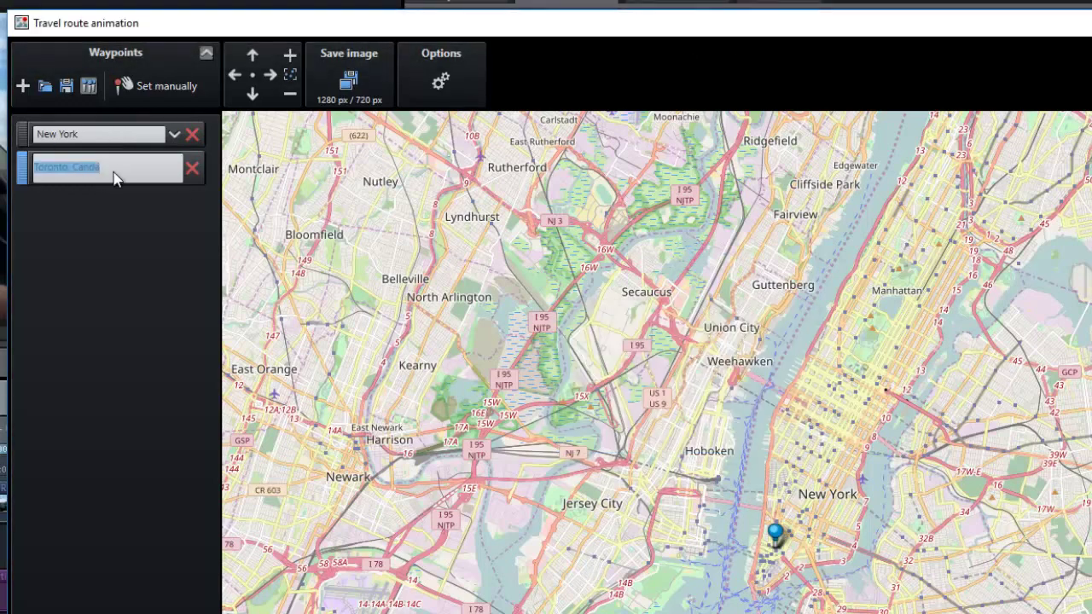
{"action": "left_click", "coordinate": [191, 168]}
Add Toronto, Canada as the second waypoint, joining the route line
{"action": "left_click", "coordinate": [23, 85]}
{"action": "left_click", "coordinate": [97, 164]}
{"action": "type", "text": "Toront"}
{"action": "key", "text": "Return"}
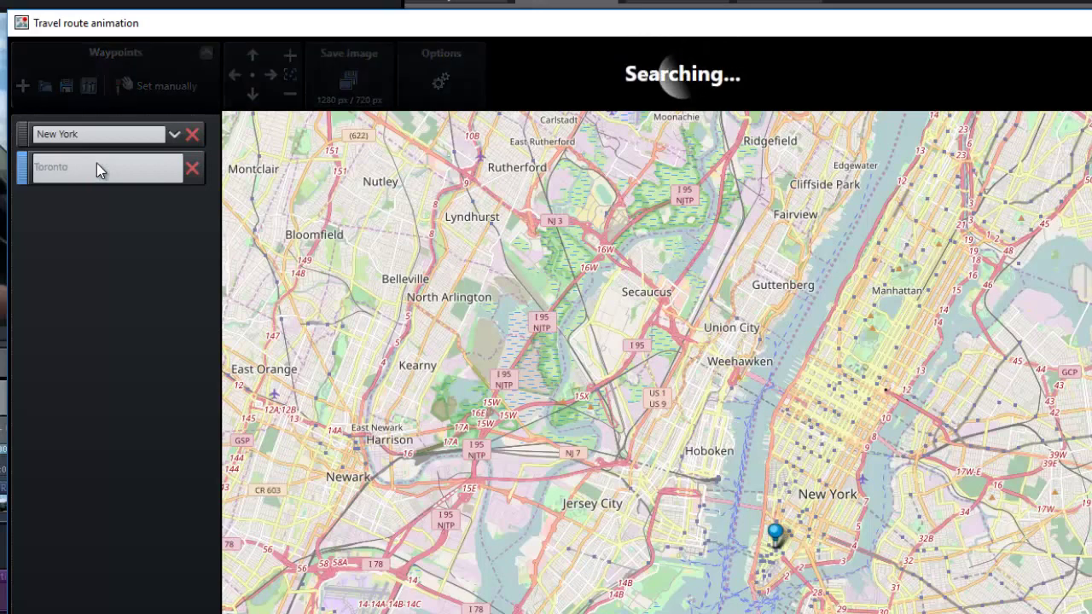
{"action": "left_click", "coordinate": [54, 118]}
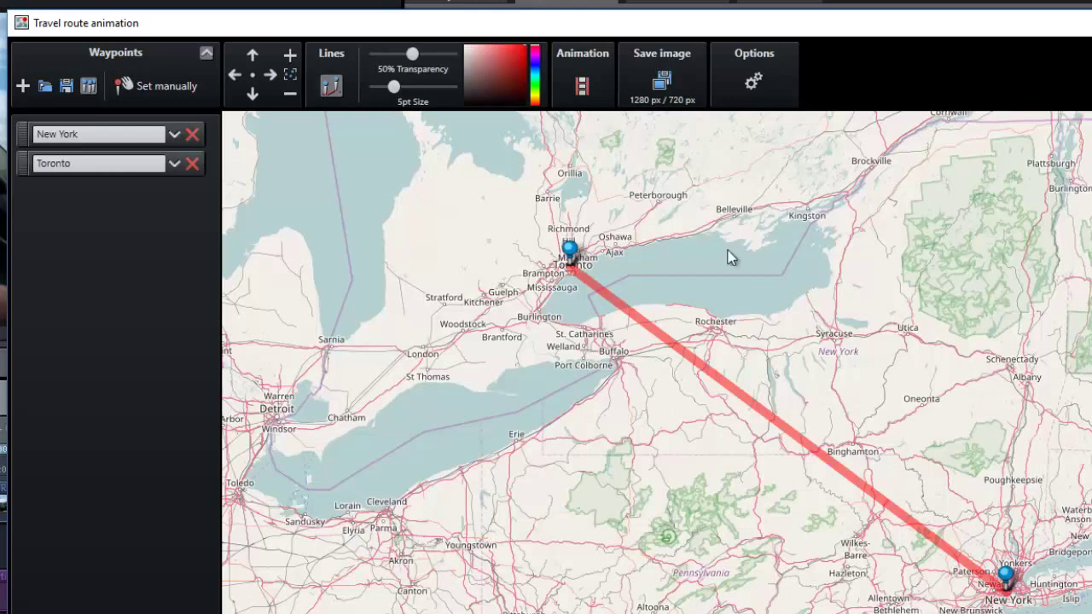
Close the route map unsaved, try Multicam and dismiss its warnings, then browse the Import tab
{"action": "key", "text": "alt+F4"}
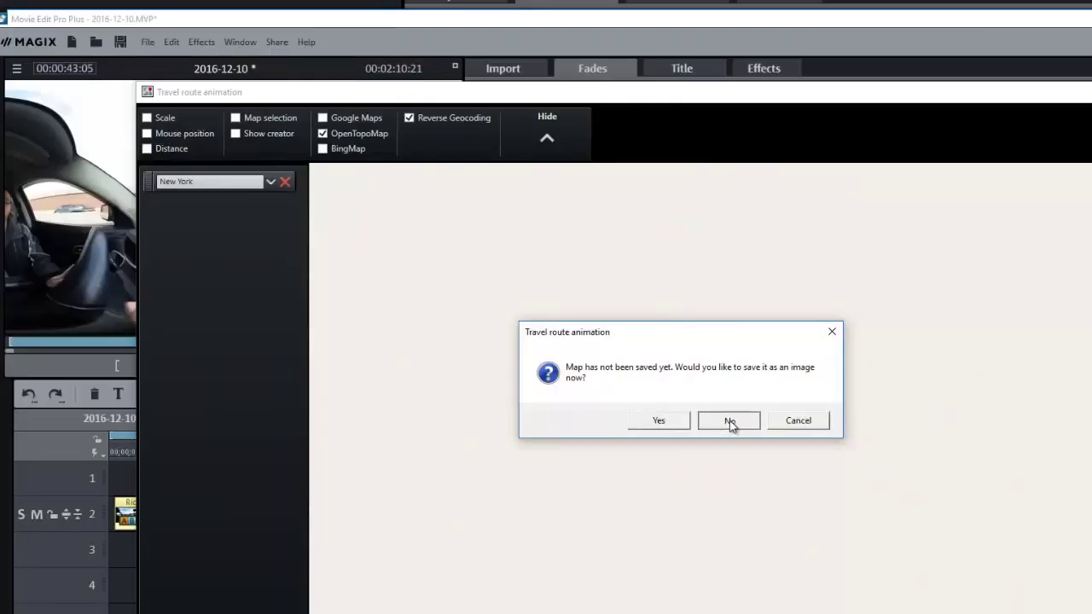
{"action": "left_click", "coordinate": [726, 419]}
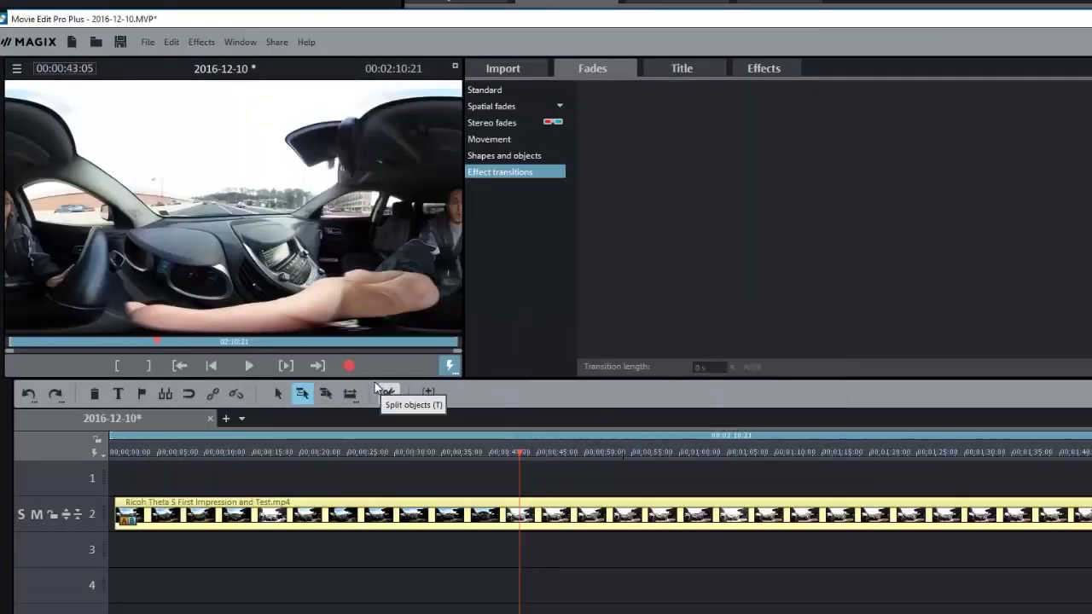
{"action": "left_click", "coordinate": [171, 41]}
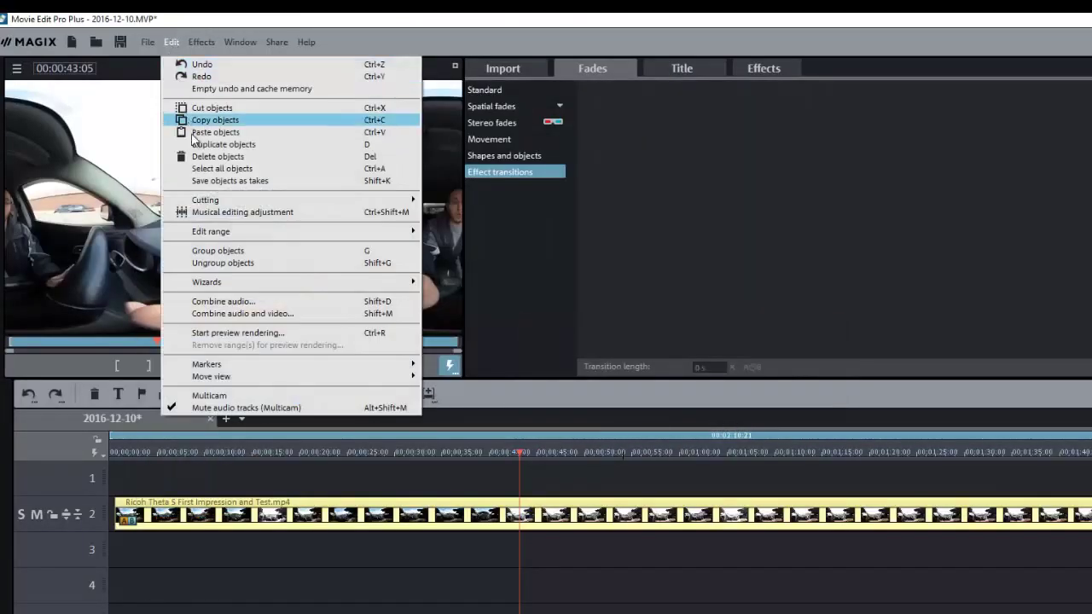
{"action": "left_click", "coordinate": [301, 395]}
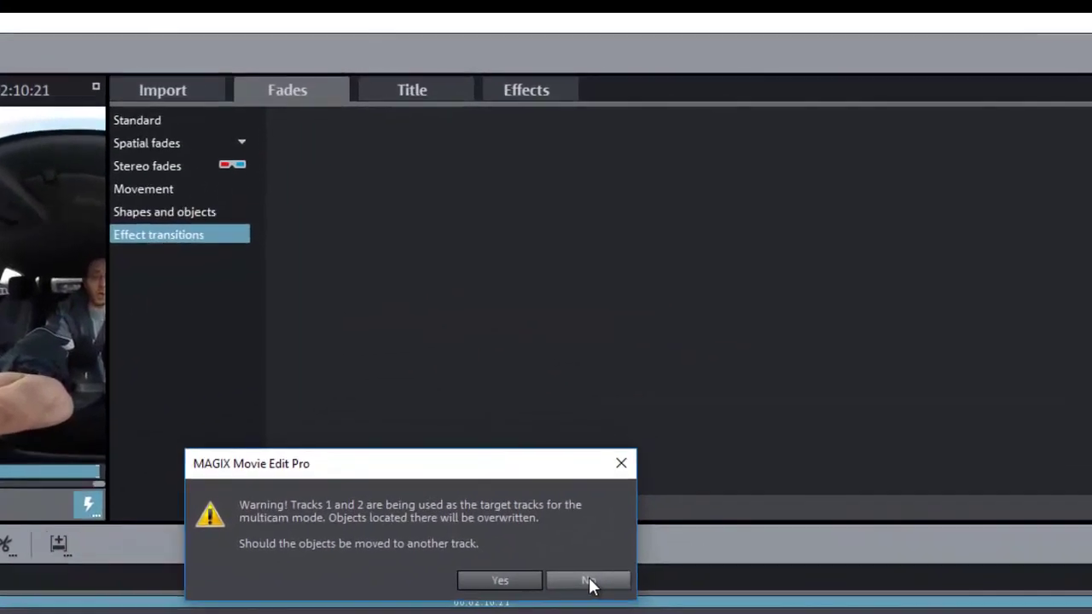
{"action": "left_click", "coordinate": [807, 420]}
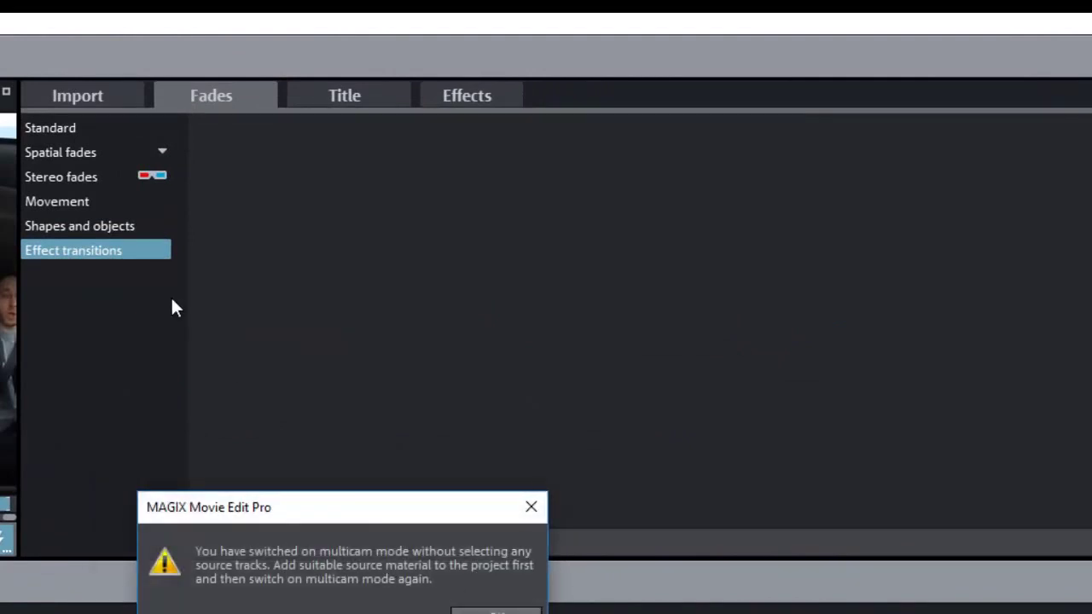
{"action": "left_click", "coordinate": [495, 611]}
{"action": "left_click", "coordinate": [86, 99]}
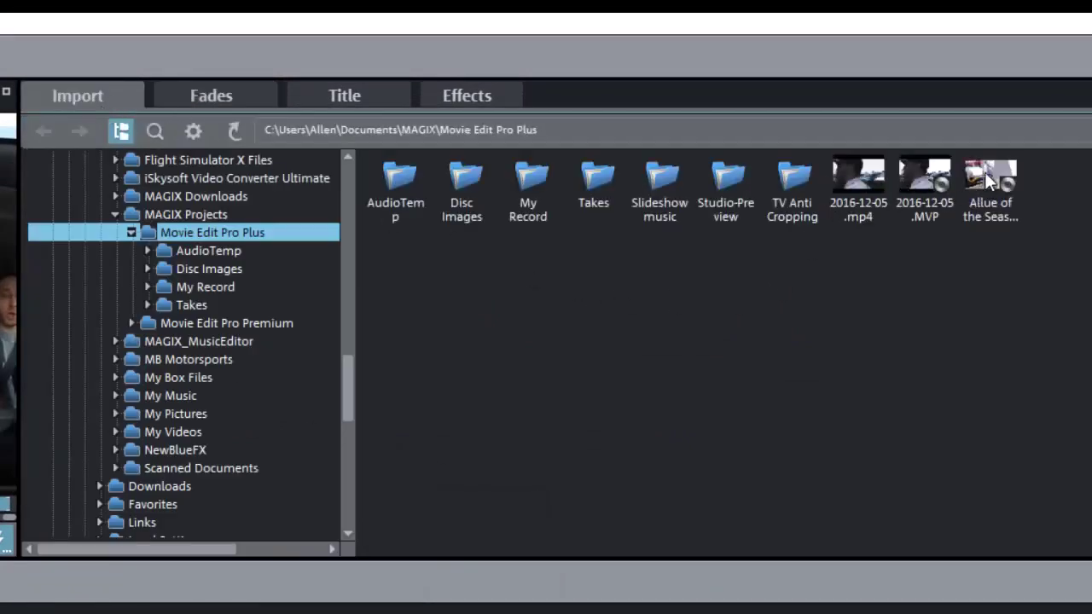
Add 2016-12-05.mp4 without adjusting project resolution and move the playhead to about 00:01:03
{"action": "left_click", "coordinate": [851, 177]}
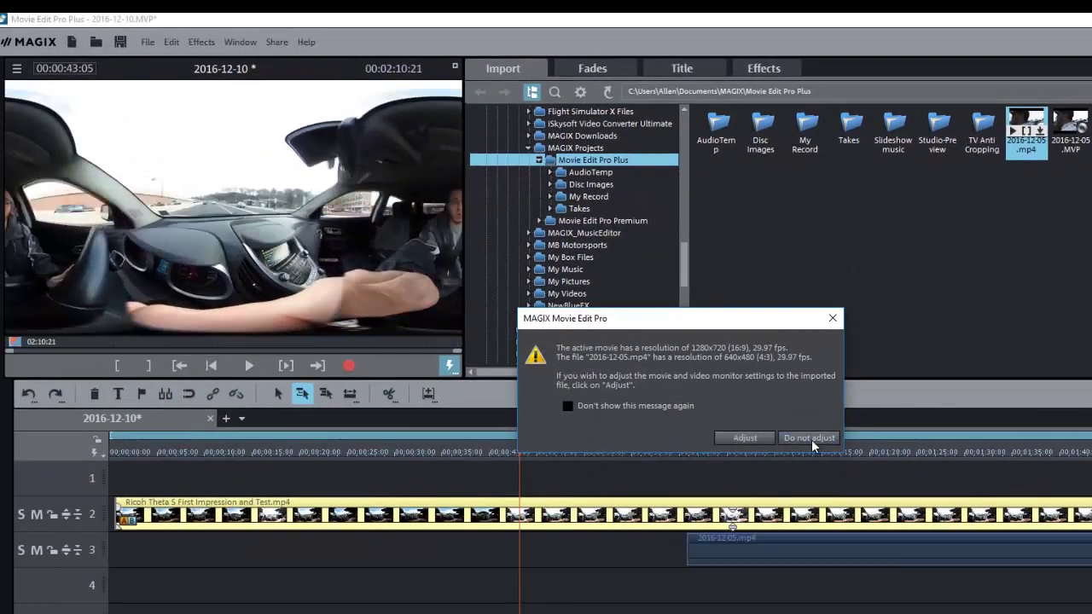
{"action": "left_click", "coordinate": [811, 439]}
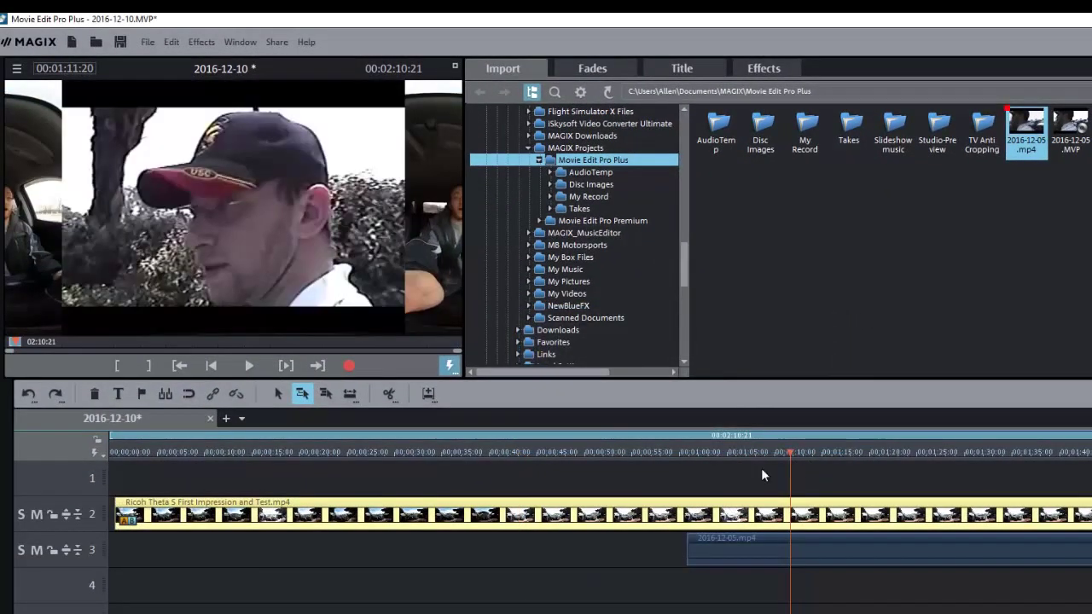
{"action": "left_click", "coordinate": [714, 451]}
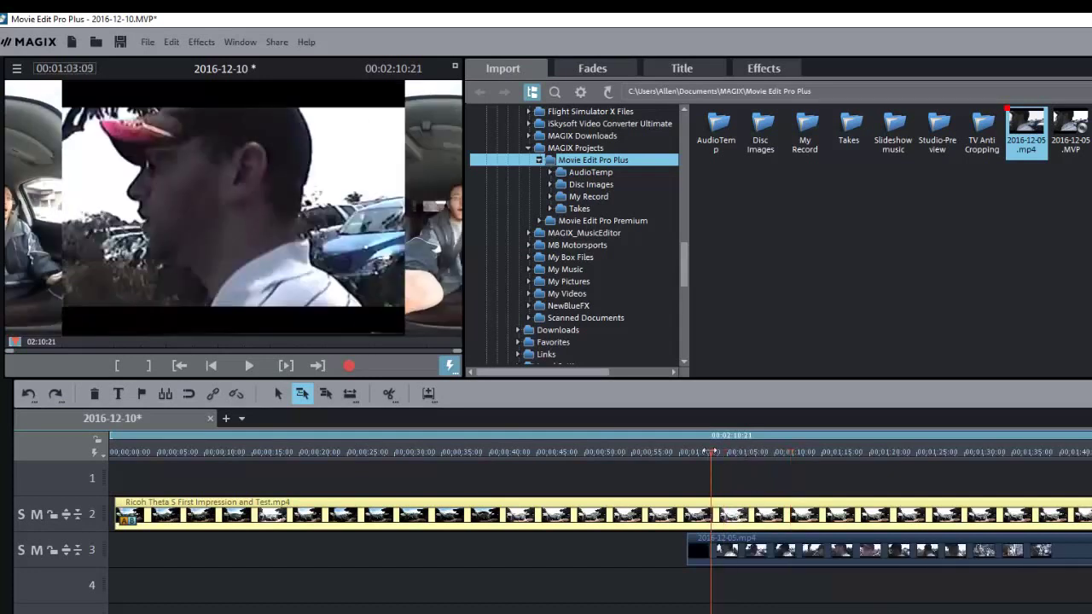
Enable Edit > Multicam, accepting the effect warning and moving clips off the multicam tracks
{"action": "left_click", "coordinate": [205, 43]}
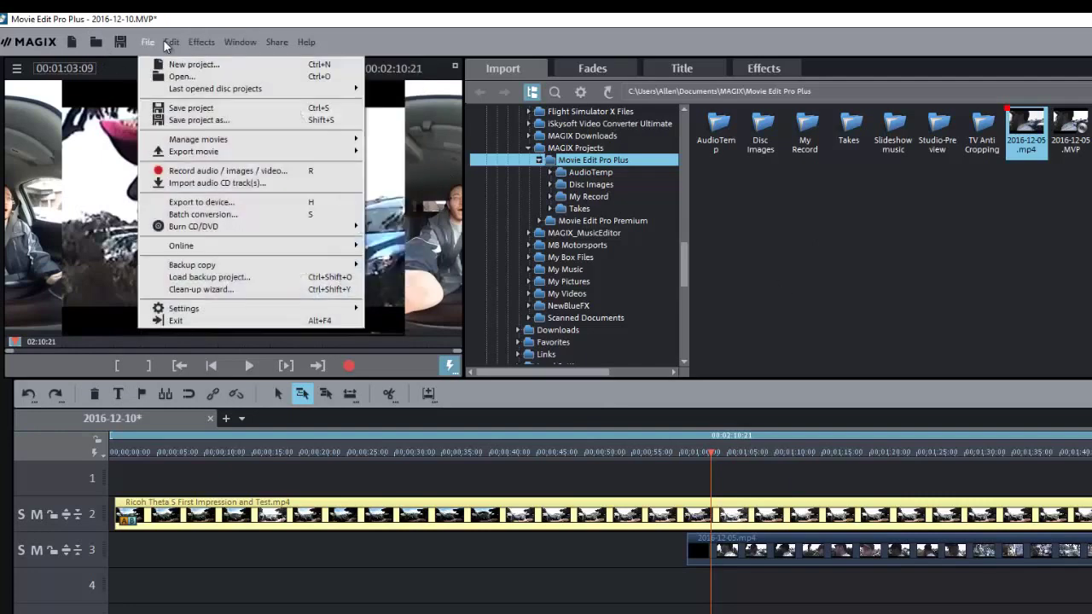
{"action": "mouse_move", "coordinate": [171, 41]}
{"action": "left_click", "coordinate": [307, 397]}
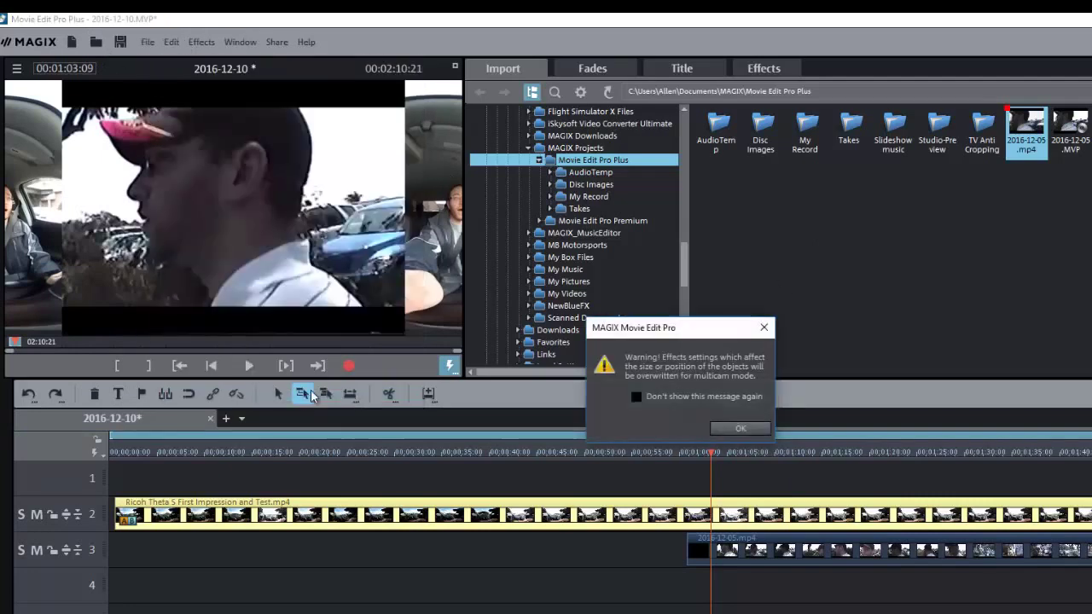
{"action": "left_click", "coordinate": [741, 430]}
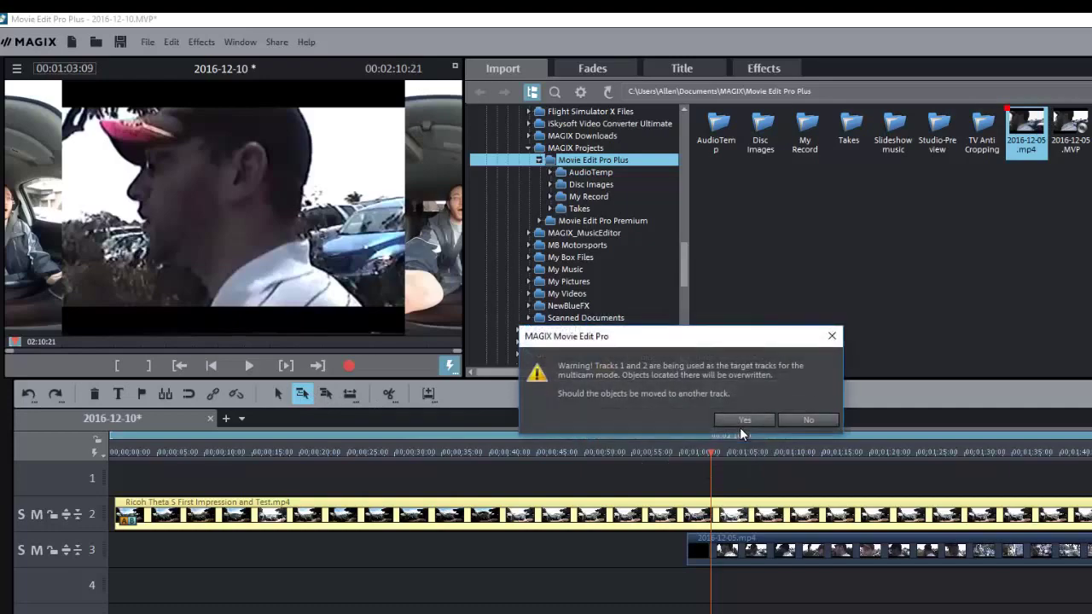
{"action": "left_click", "coordinate": [744, 419]}
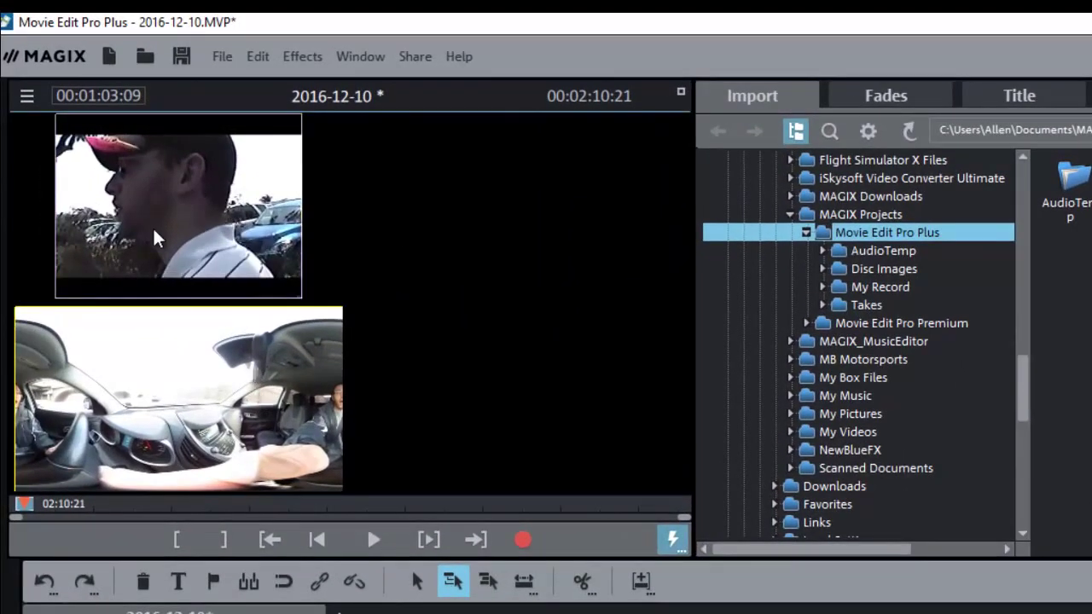
Switch the active multicam angle between top and bottom previews, ending on the top one
{"action": "left_click", "coordinate": [155, 231]}
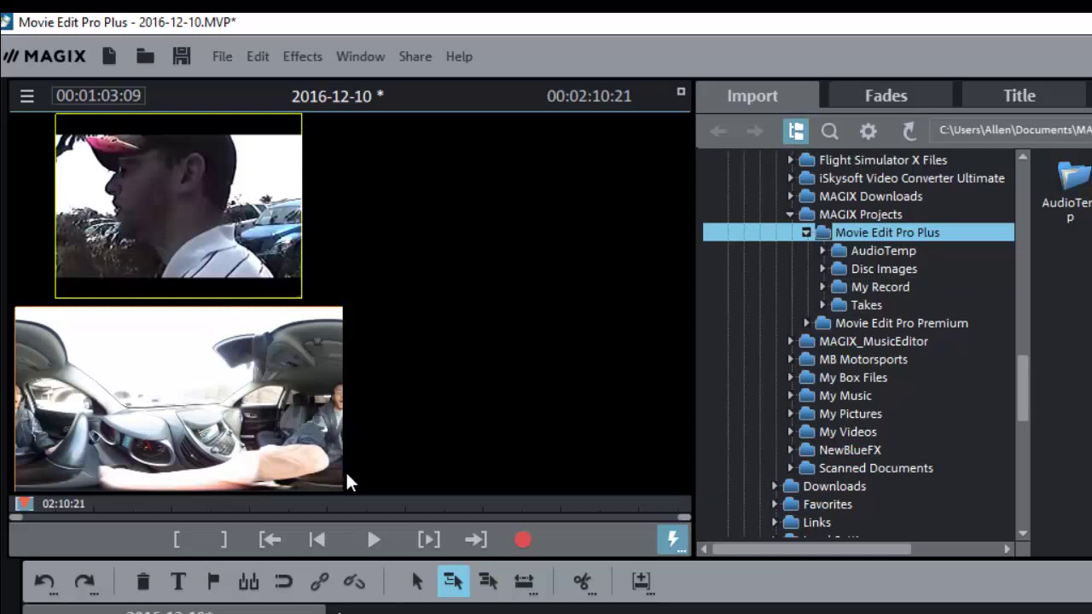
{"action": "left_click", "coordinate": [178, 342]}
{"action": "left_click", "coordinate": [171, 260]}
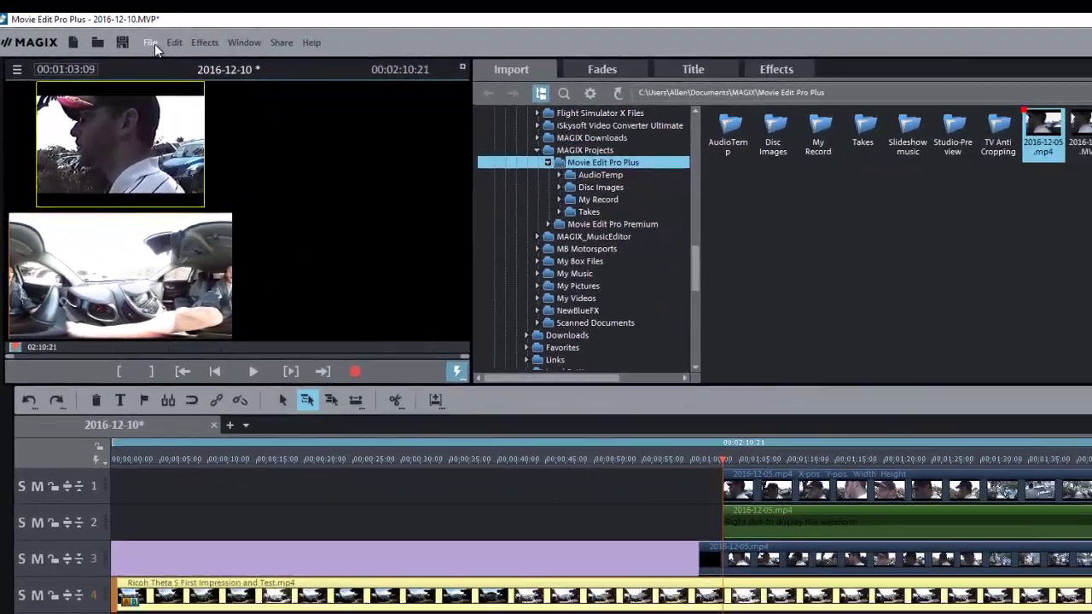
{"action": "left_click", "coordinate": [221, 56]}
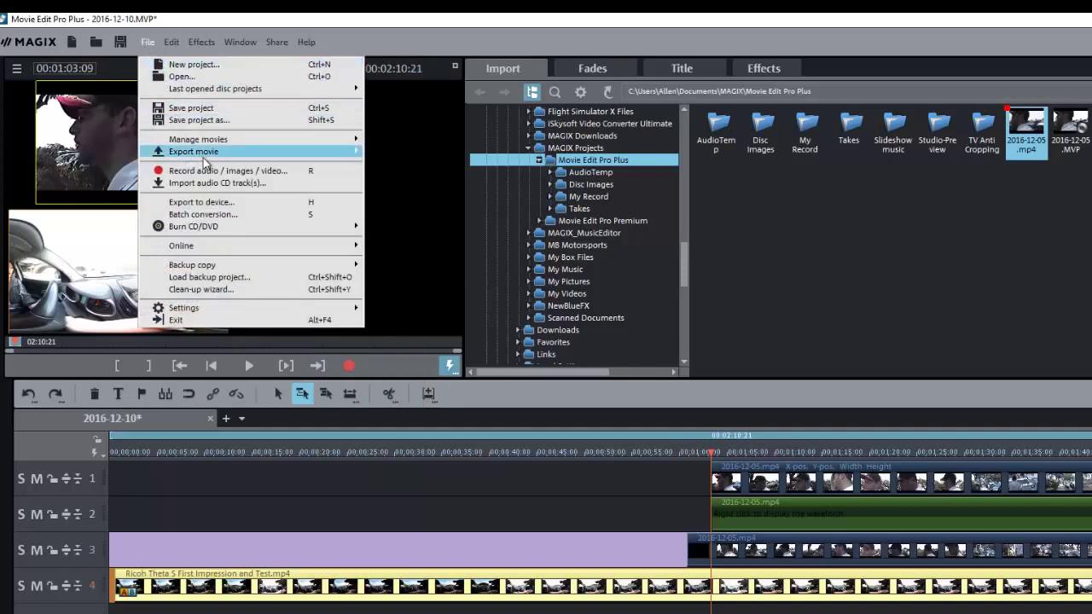
{"action": "mouse_move", "coordinate": [327, 152]}
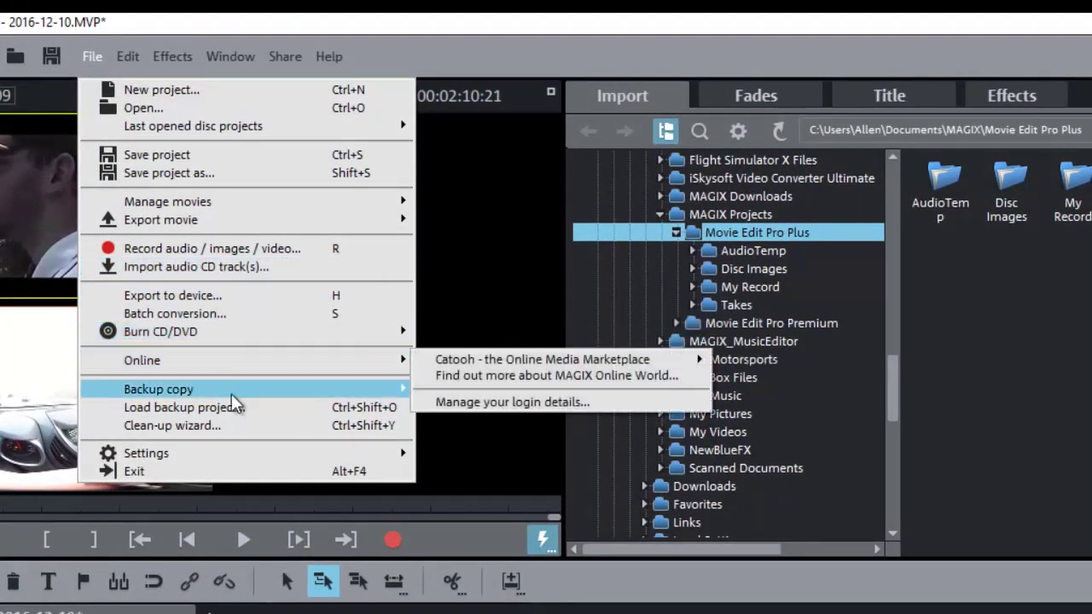
{"action": "mouse_move", "coordinate": [232, 401]}
{"action": "mouse_move", "coordinate": [225, 461]}
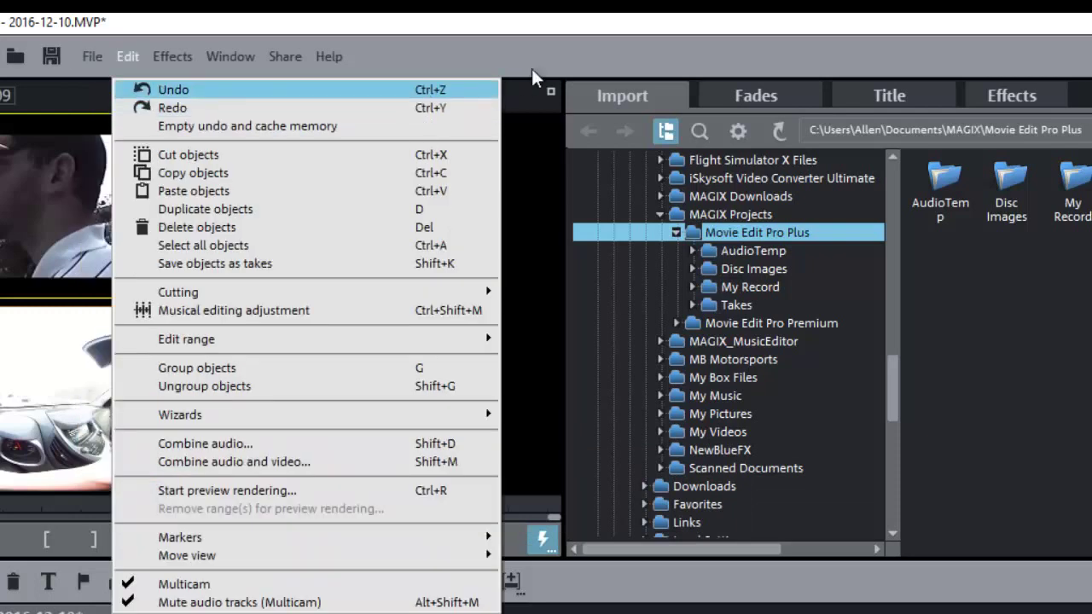
{"action": "left_click", "coordinate": [564, 40]}
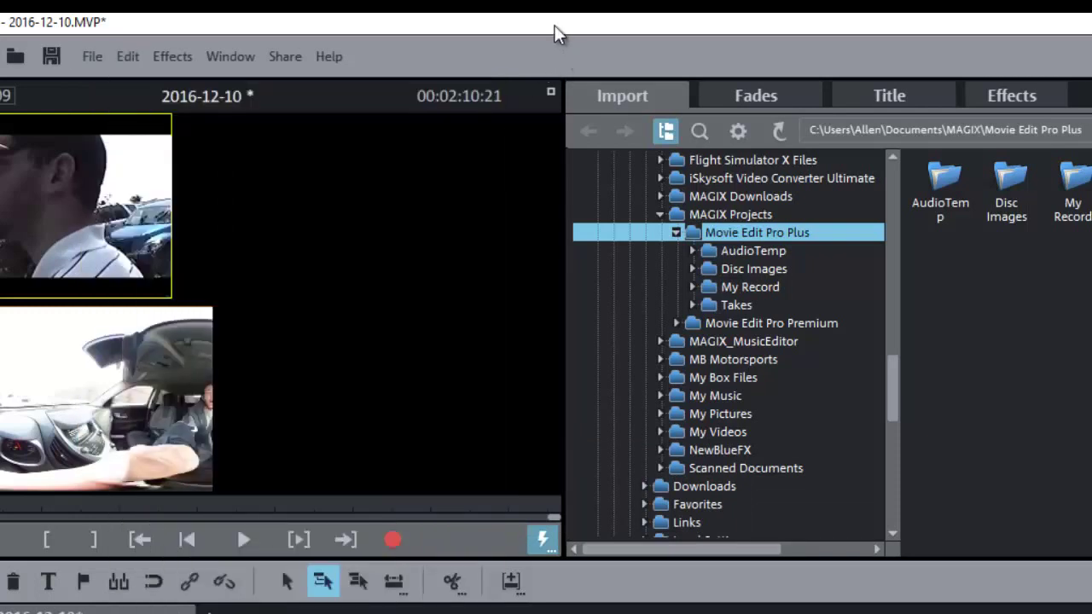